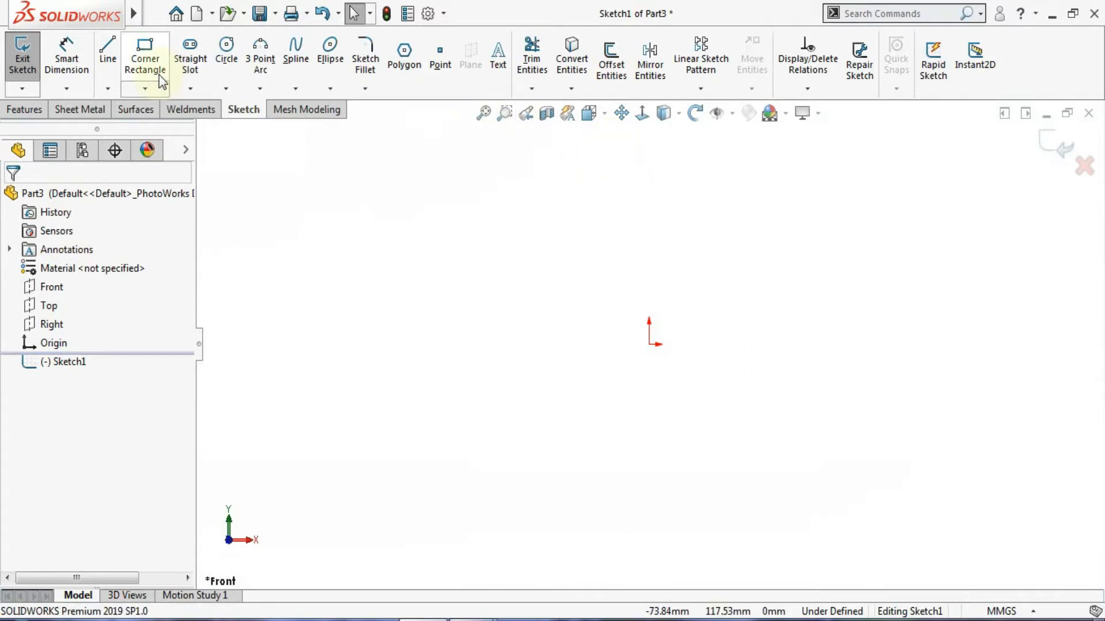
# - Sketch a horizontal line about 91 mm long, starting at the origin
pyautogui.click(108, 58)
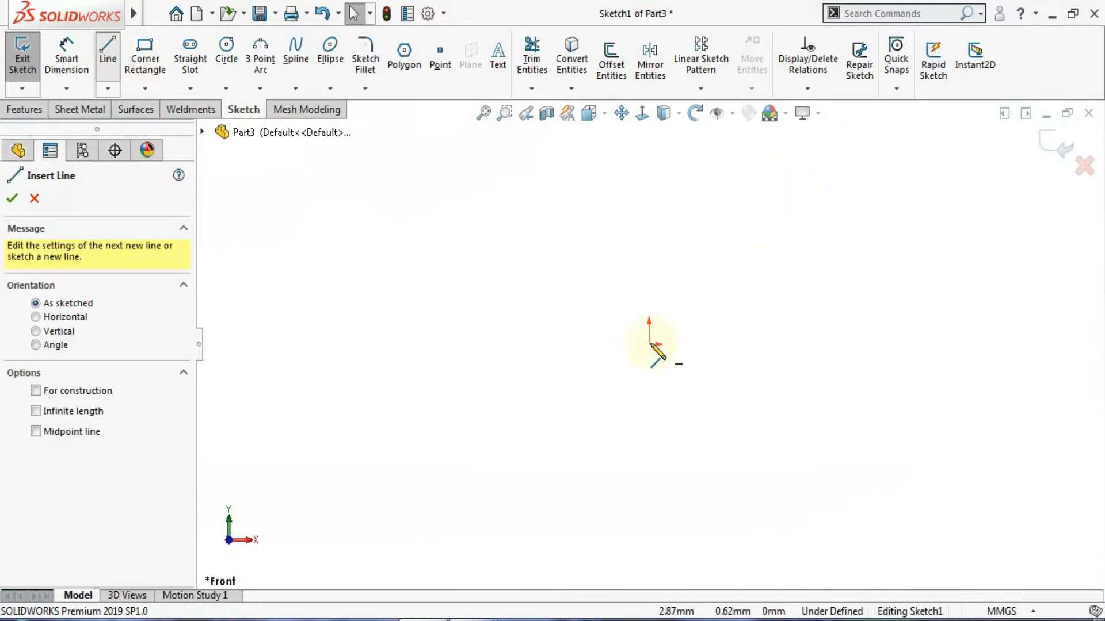
pyautogui.moveTo(650, 344); pyautogui.dragTo(831, 344)
pyautogui.press('Escape')
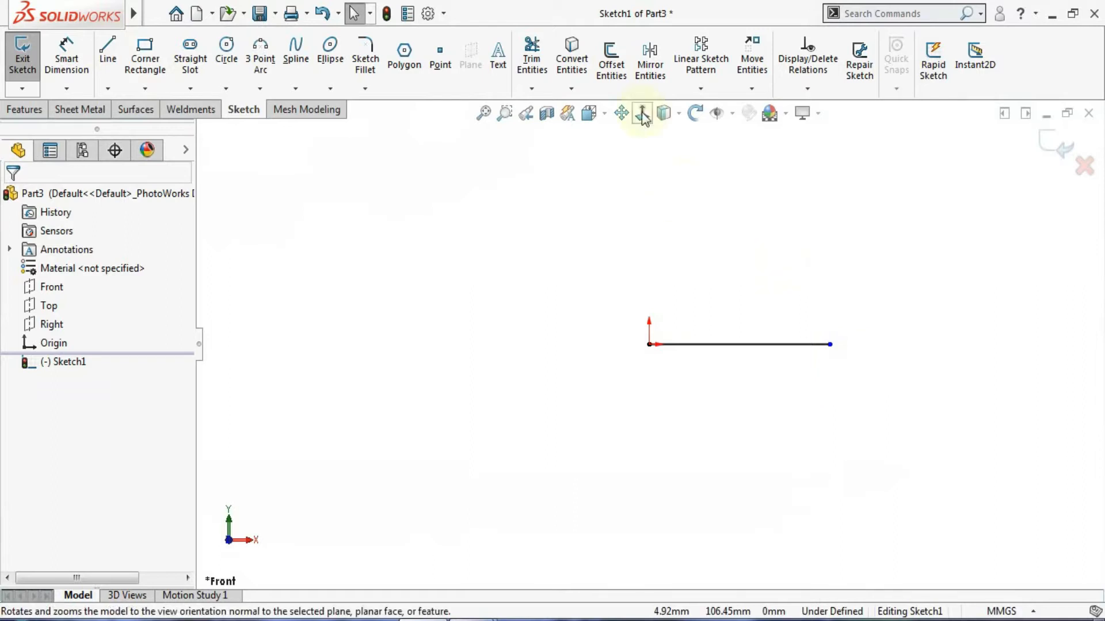
# - Set up a 10 mm offset of the line without added dimensions, cap ends or construction base geometry
pyautogui.click(613, 68)
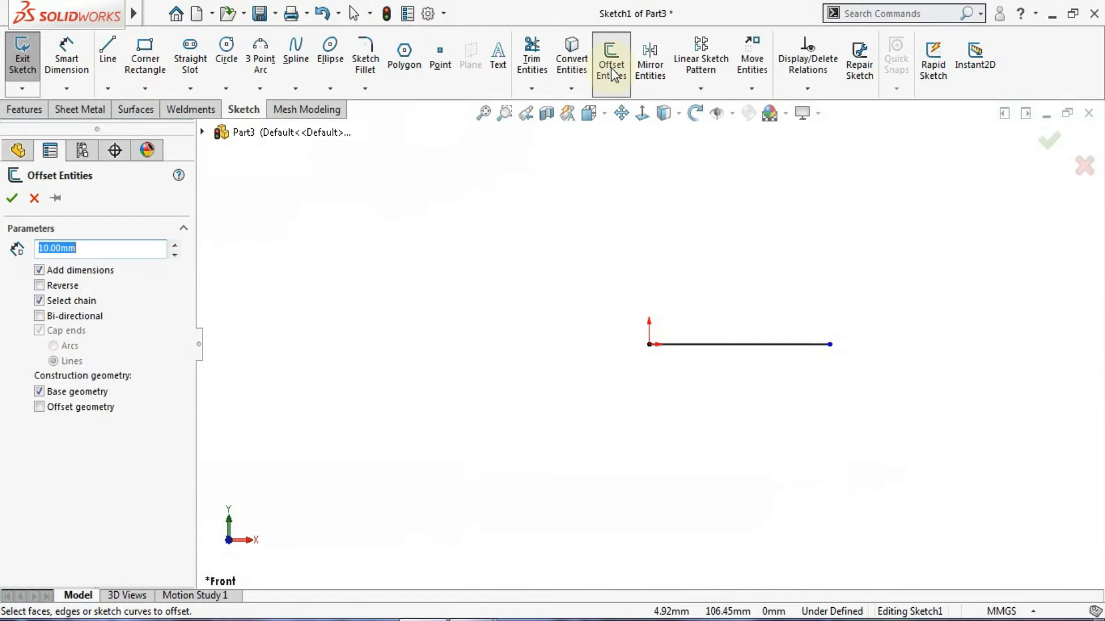
pyautogui.click(753, 345)
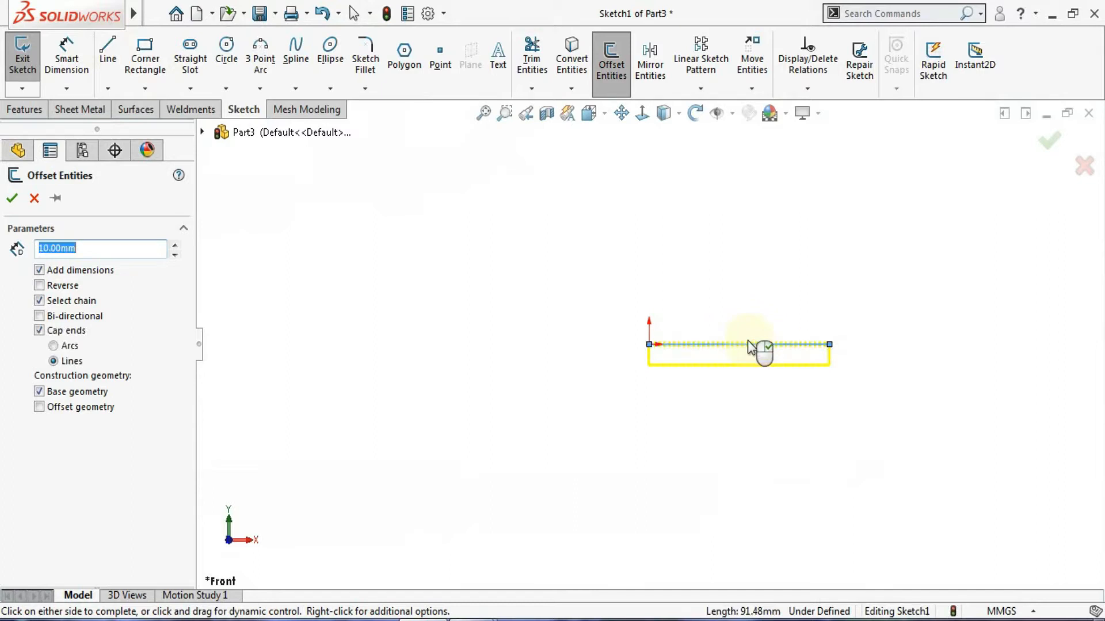
pyautogui.click(39, 270)
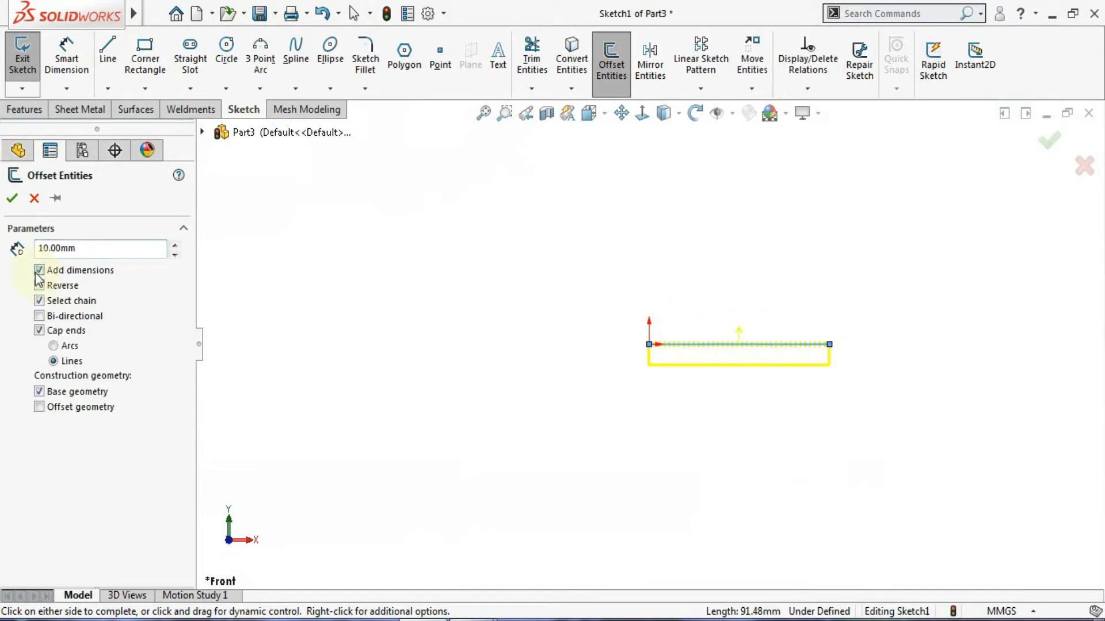
pyautogui.click(39, 331)
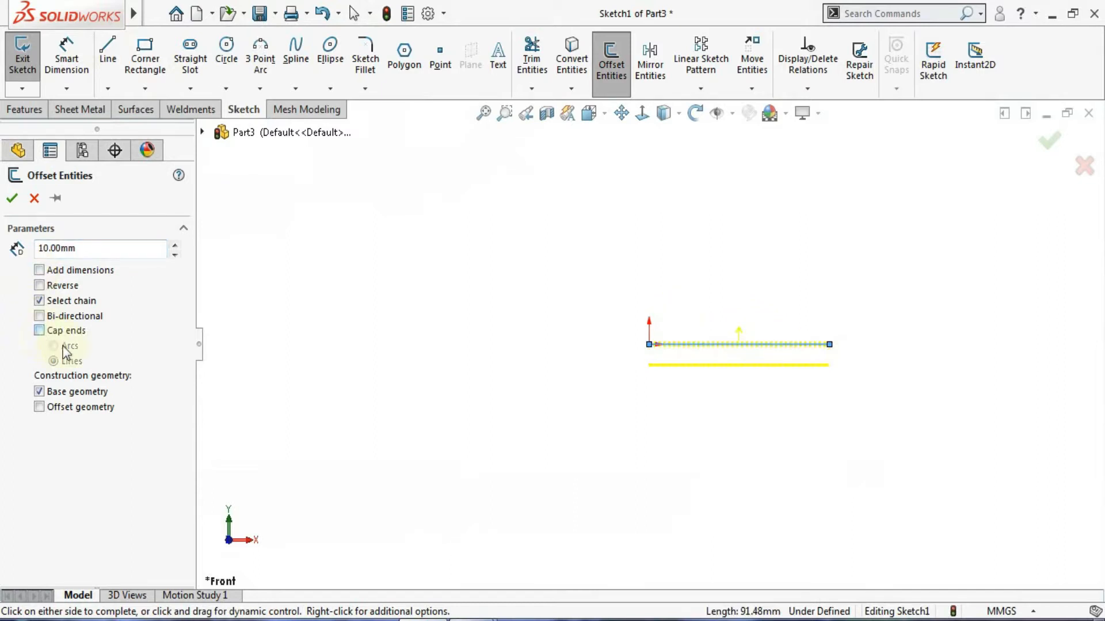
pyautogui.click(39, 391)
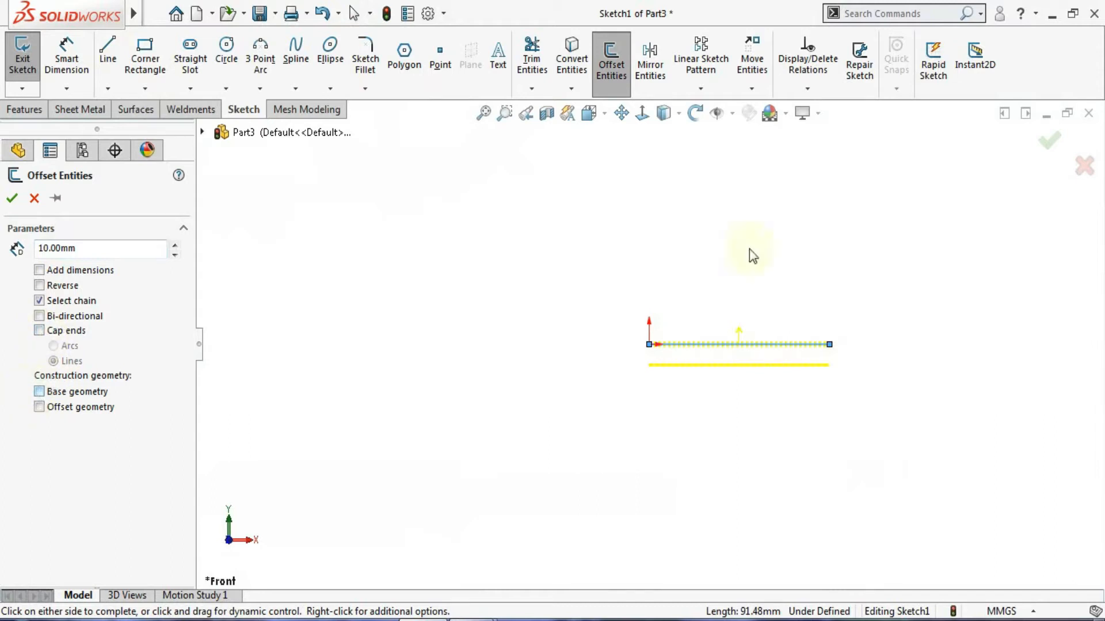
pyautogui.scroll(-4, 831, 325)
pyautogui.scroll(-1, 738, 362)
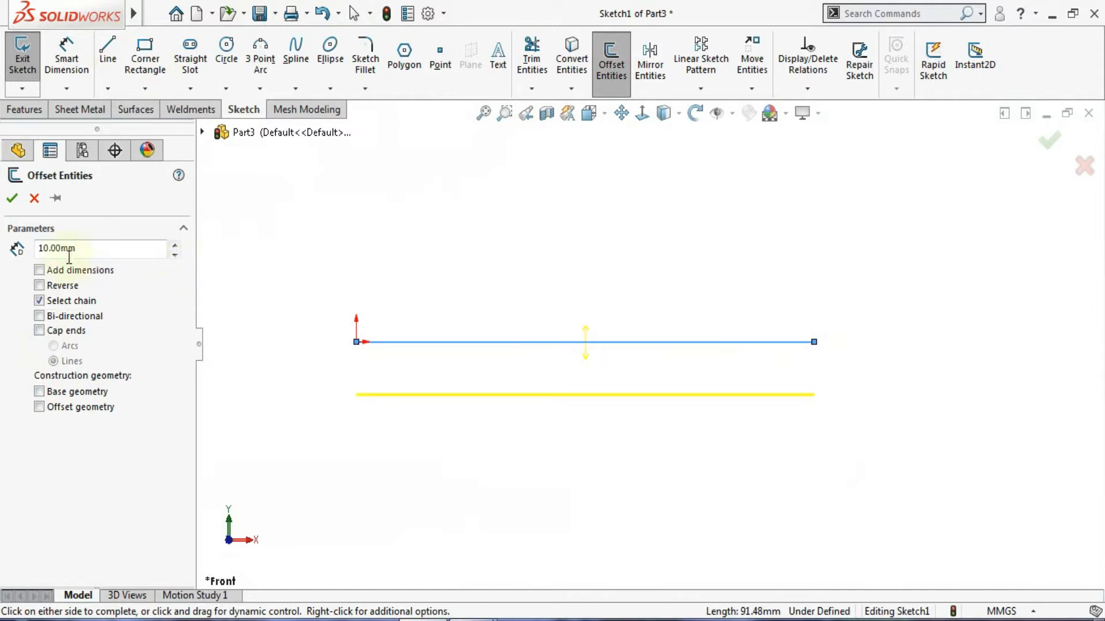
# - Complete the line offset at 20 mm in both directions, with dimensions added
pyautogui.click(175, 244)
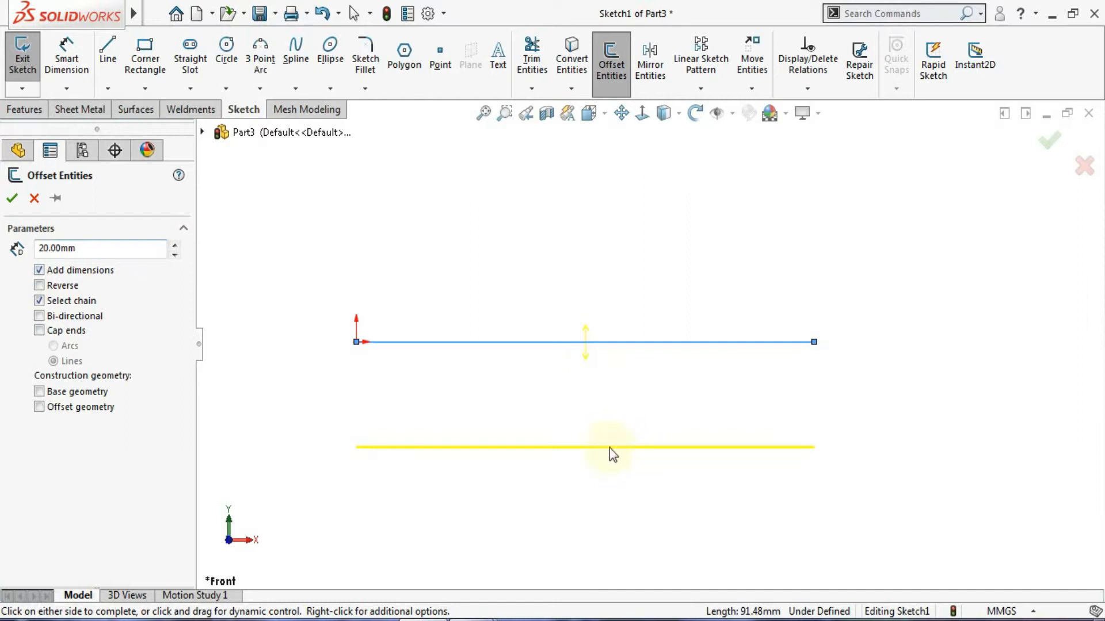
pyautogui.click(39, 286)
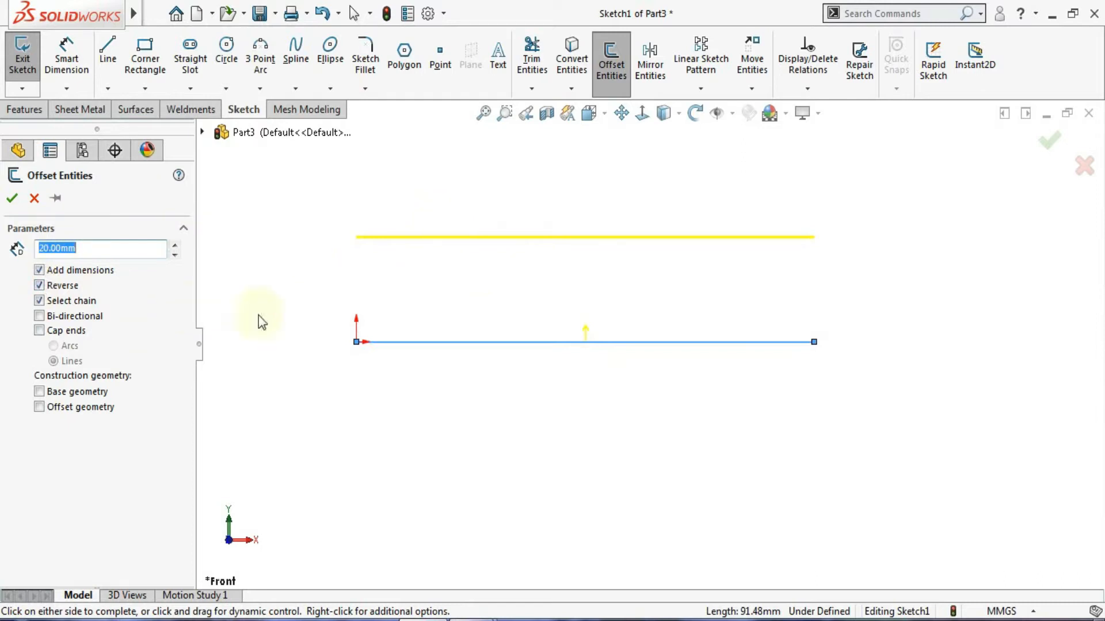
pyautogui.scroll(1, 645, 323)
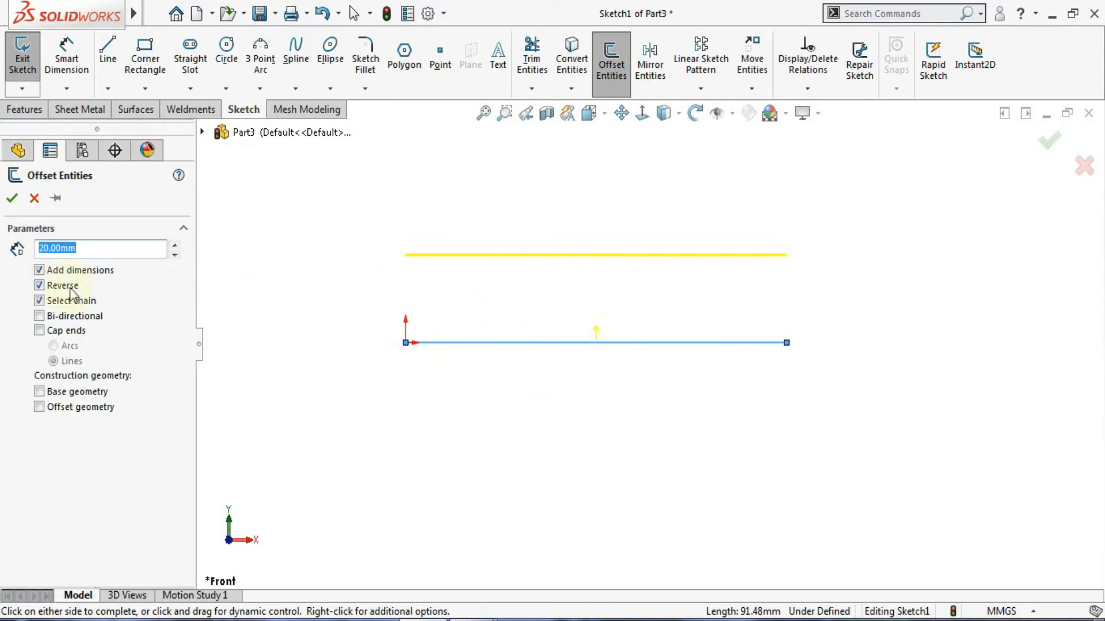
pyautogui.click(39, 316)
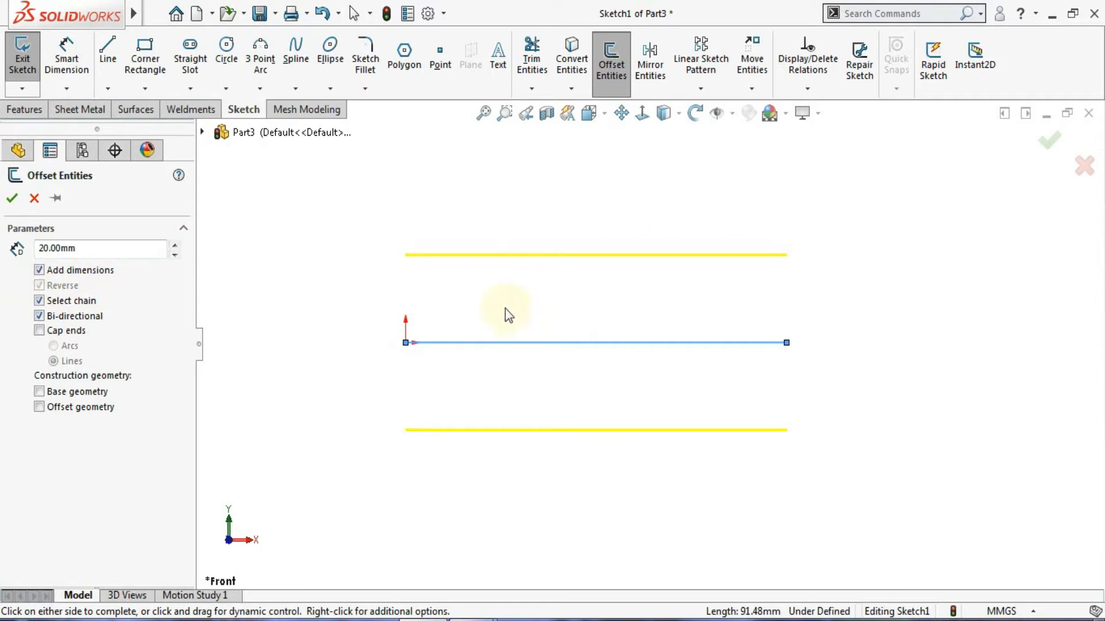
pyautogui.click(13, 201)
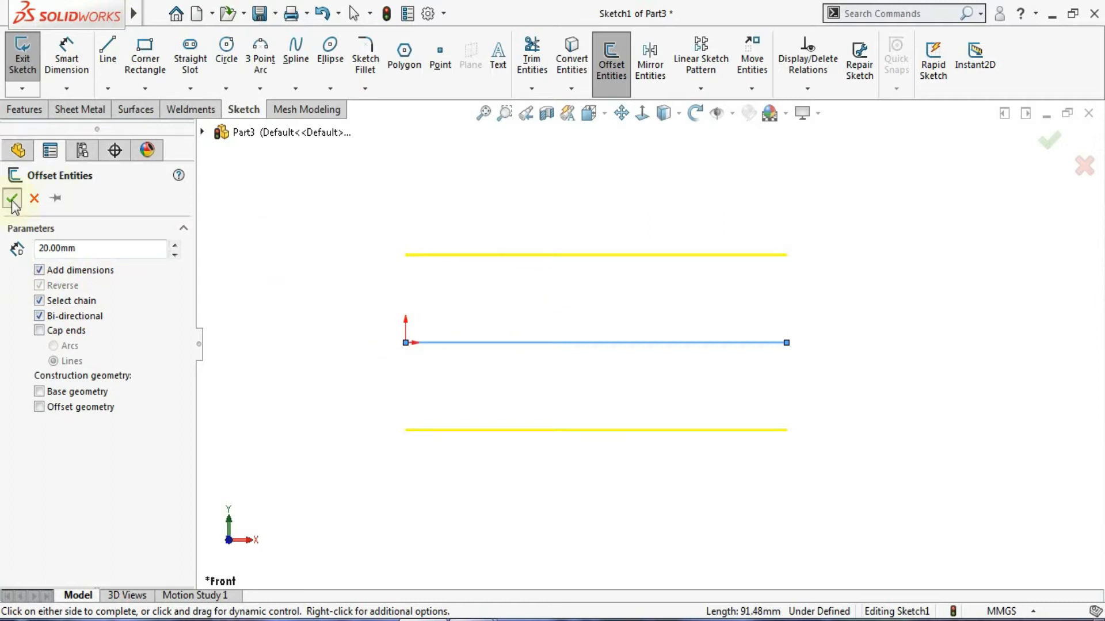
# - Reposition the two 20 mm dimensions between the centre line and its offset lines
pyautogui.scroll(3, 615, 382)
pyautogui.scroll(-3, 615, 385)
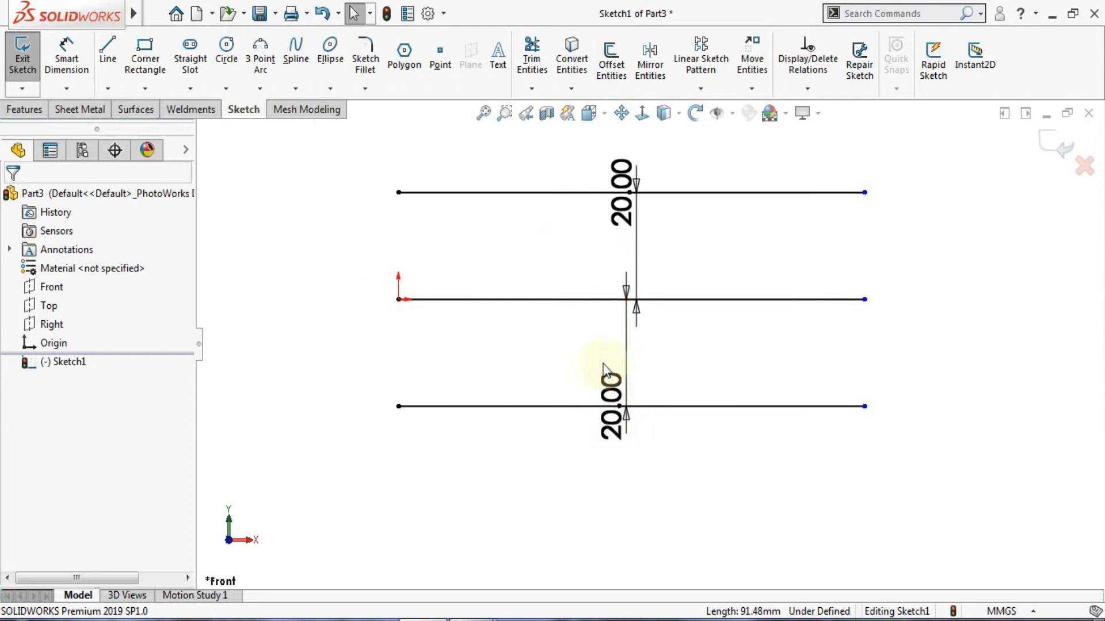
pyautogui.moveTo(618, 383); pyautogui.dragTo(520, 352)
pyautogui.moveTo(634, 209); pyautogui.dragTo(626, 242)
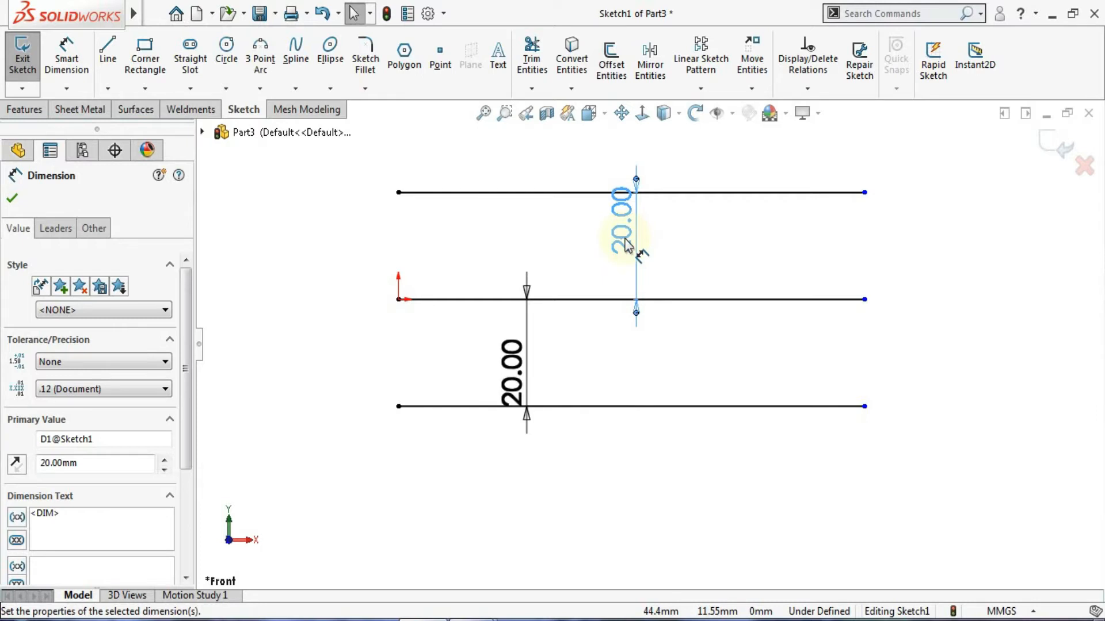
# - Undo the dimension moves and the bi-directional offset, leaving only the original line
pyautogui.hotkey('ctrl', 'z')
pyautogui.hotkey('ctrl', 'z')
pyautogui.hotkey('ctrl', 'z')
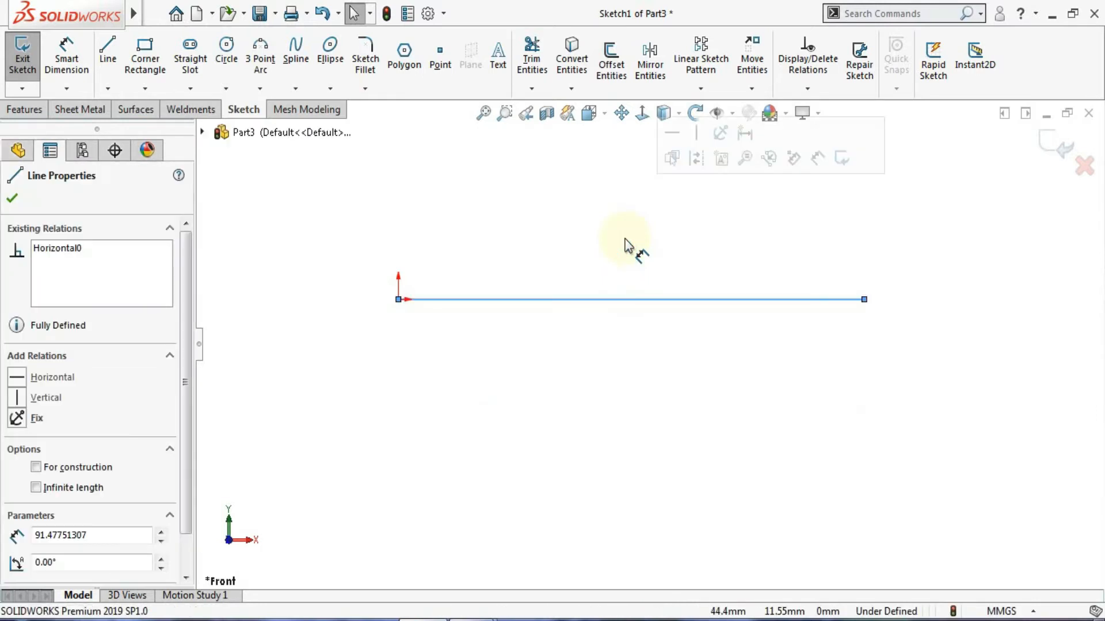
pyautogui.click(337, 220)
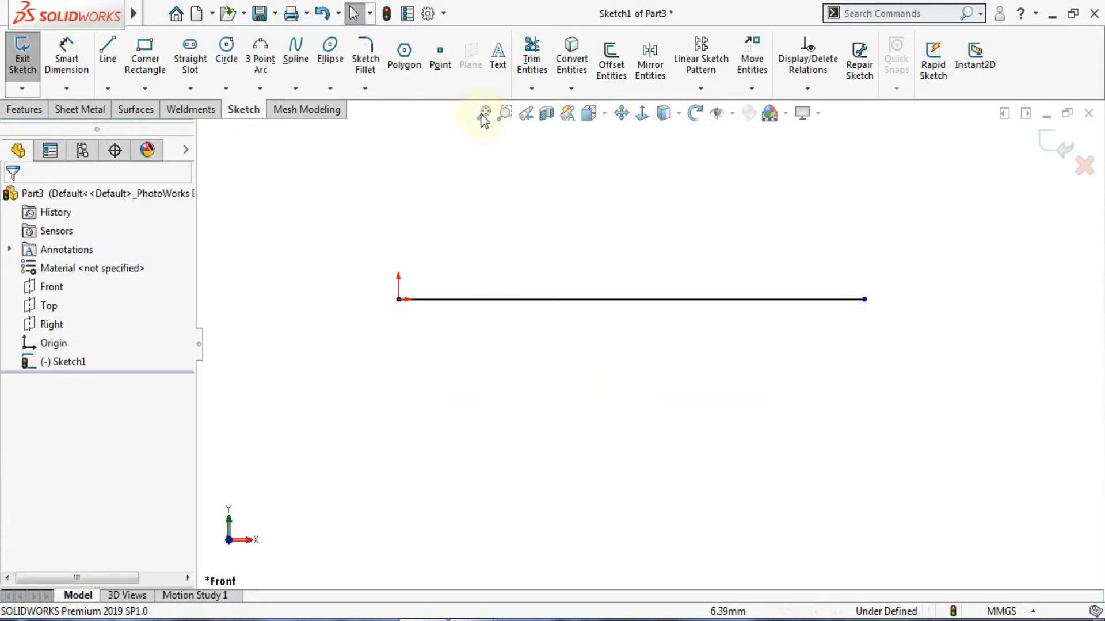
# - Offset the line 20 mm downward in one direction, closing the profile with straight-line cap ends
pyautogui.click(613, 65)
pyautogui.click(638, 300)
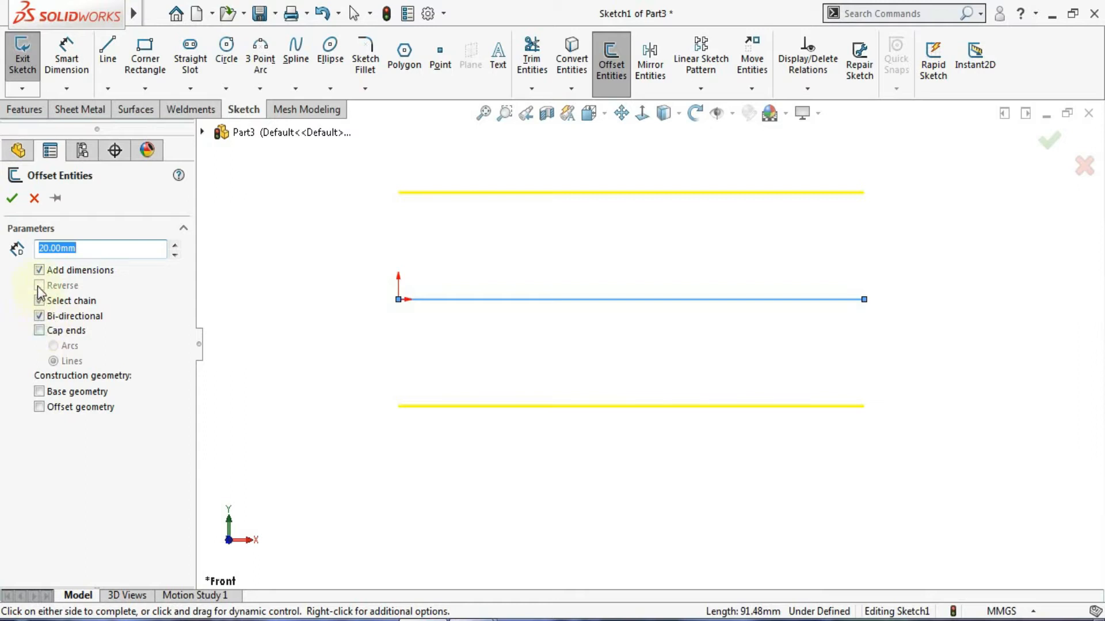
pyautogui.click(39, 316)
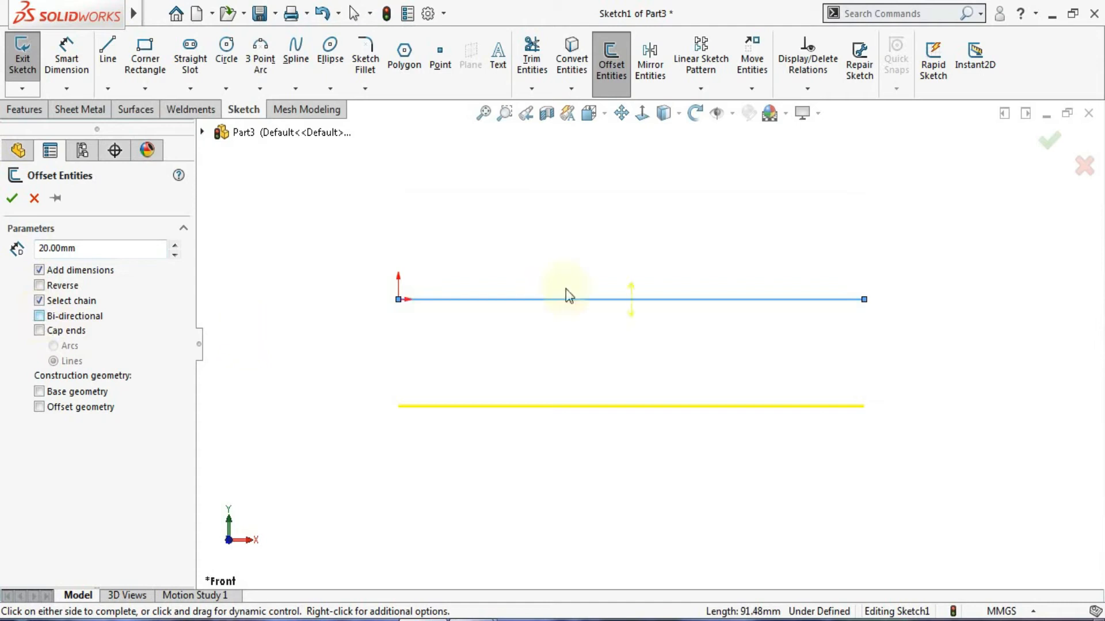
pyautogui.click(39, 331)
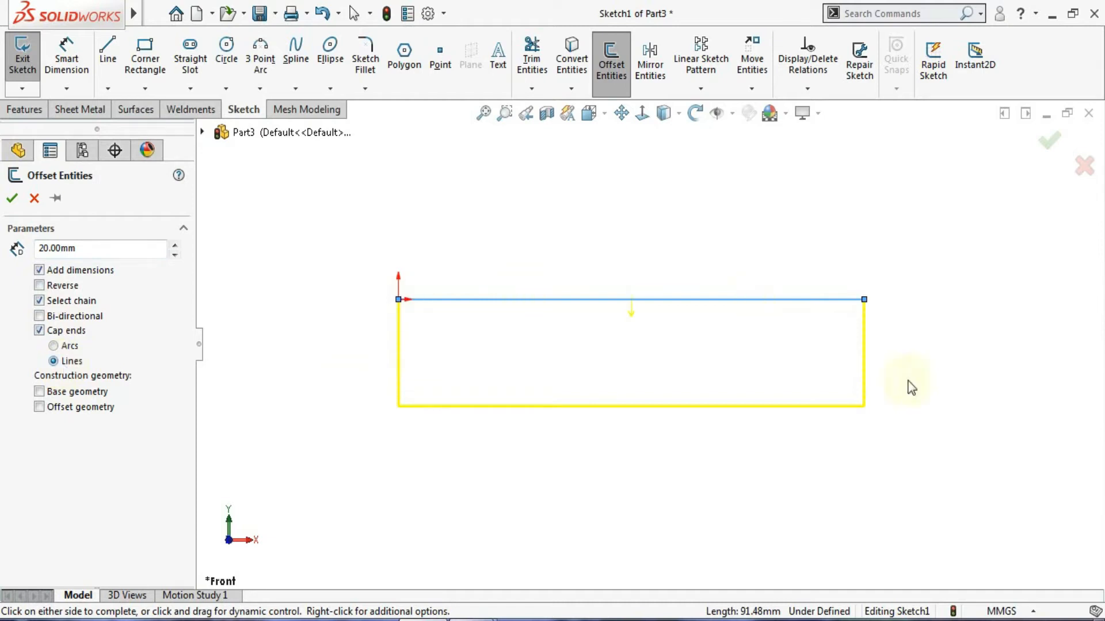
pyautogui.click(12, 198)
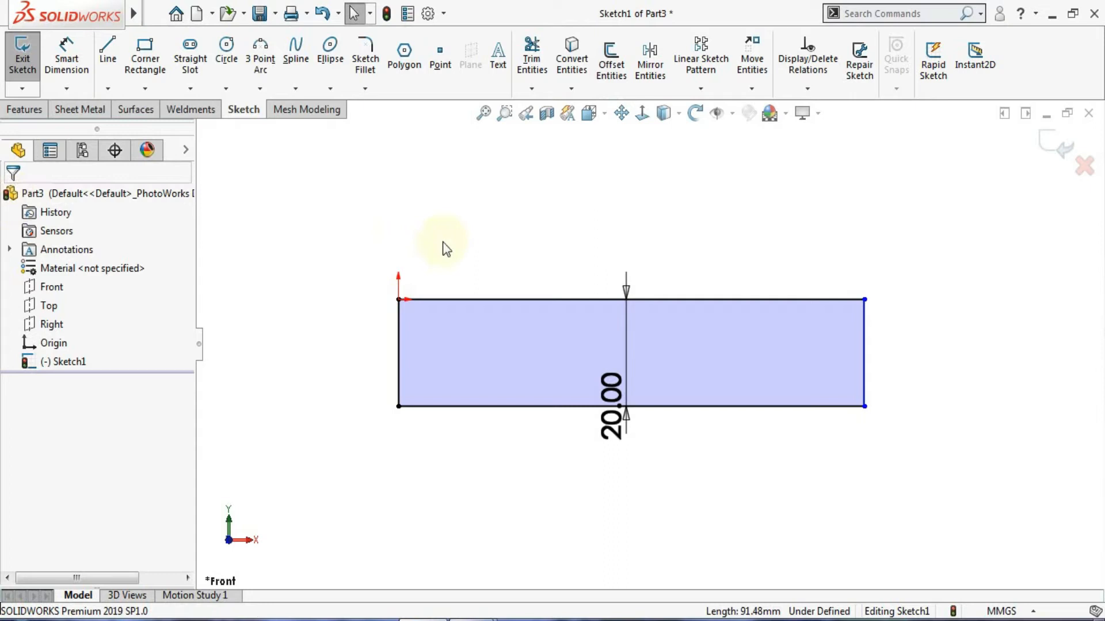
# - Place the 20 mm dimension outside the profile's left end and shorten the profile by moving its right edge inward
pyautogui.moveTo(612, 393); pyautogui.dragTo(303, 347)
pyautogui.click(556, 215)
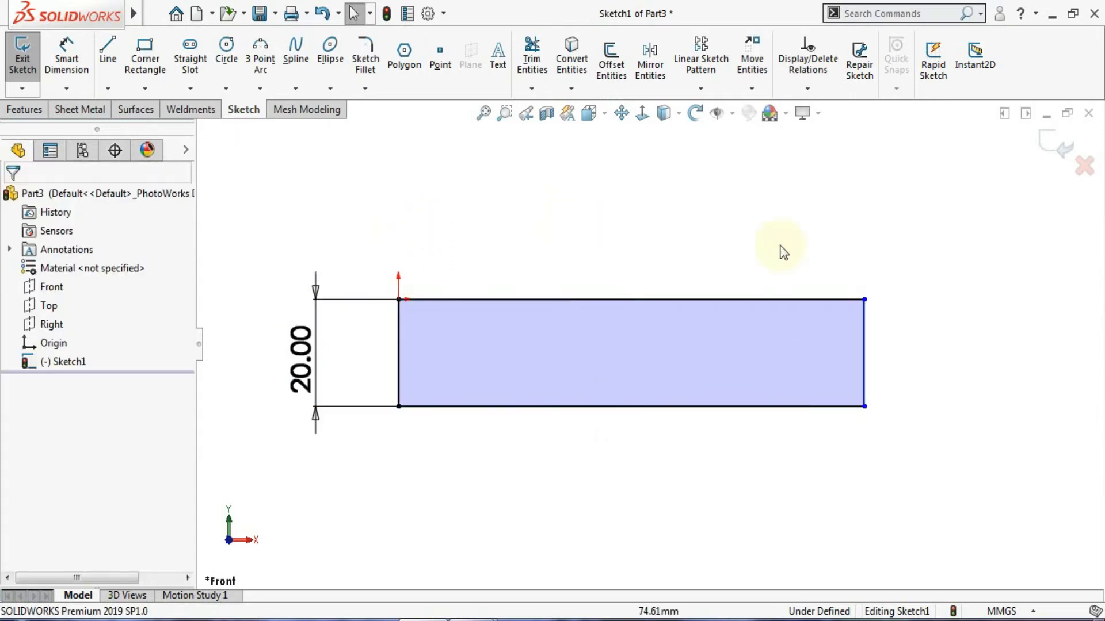
pyautogui.scroll(2, 780, 246)
pyautogui.scroll(-2, 626, 310)
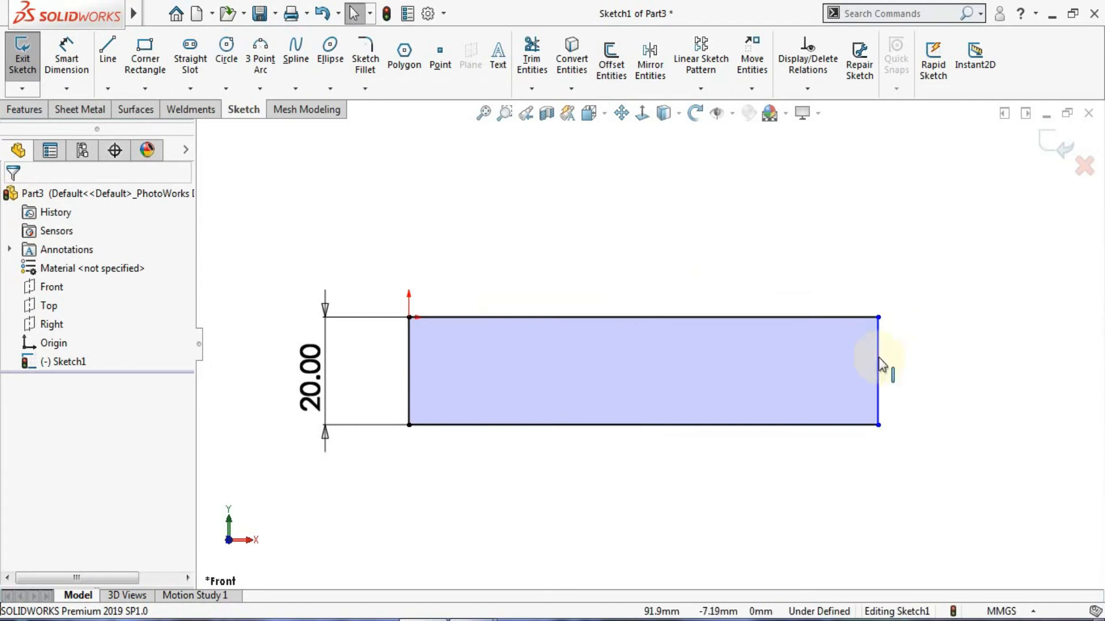
pyautogui.moveTo(879, 361); pyautogui.dragTo(851, 378)
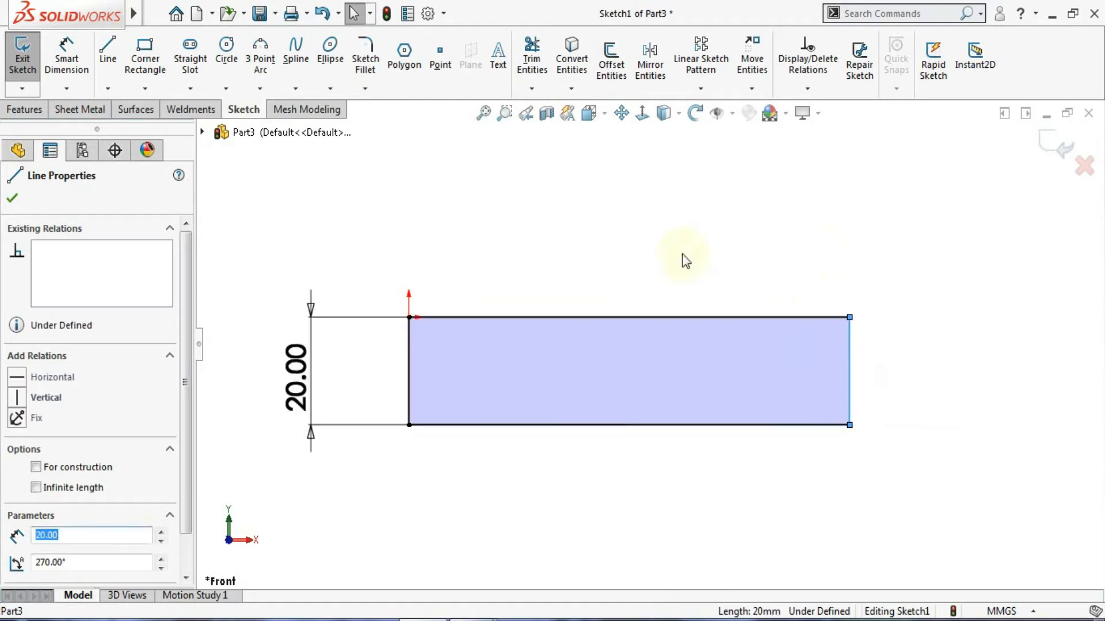
pyautogui.click(779, 286)
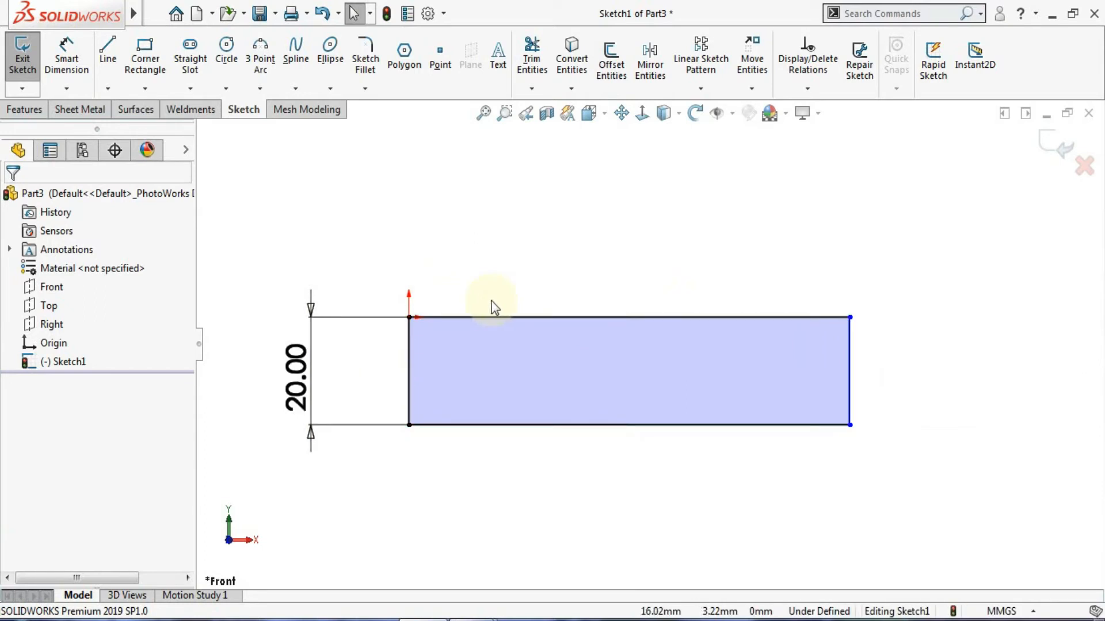
# - Undo the profile edits and the offset with straight-line caps, back to the single line
pyautogui.hotkey('ctrl', 'z')
pyautogui.hotkey('ctrl', 'z')
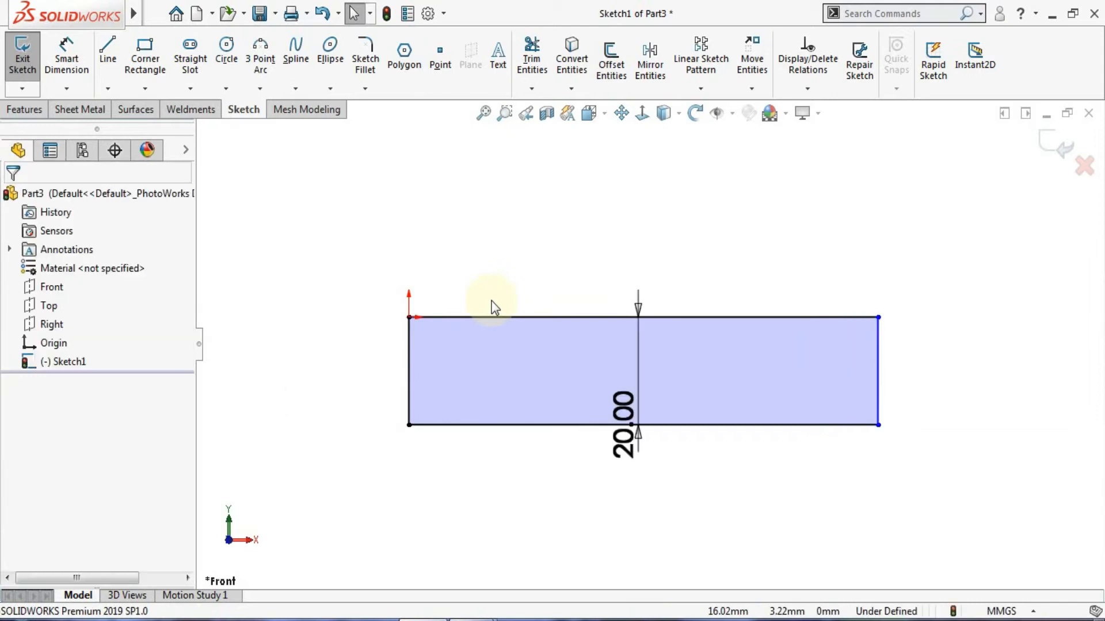
pyautogui.hotkey('ctrl', 'z')
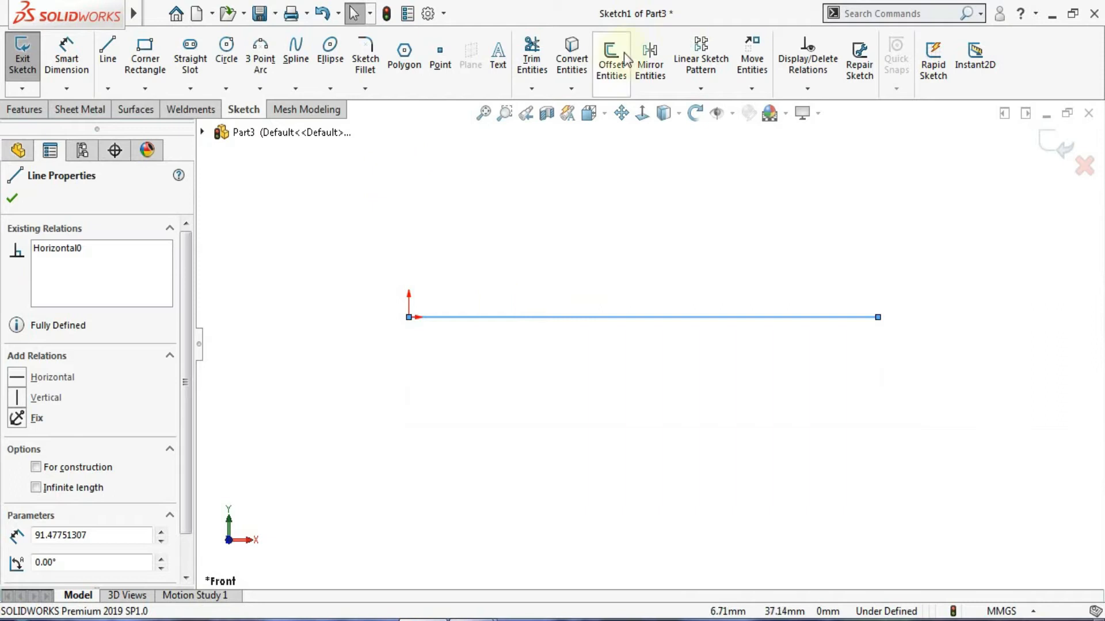
# - Offset the line 20 mm downward with arc cap ends and delete the whole slot profile
pyautogui.click(599, 49)
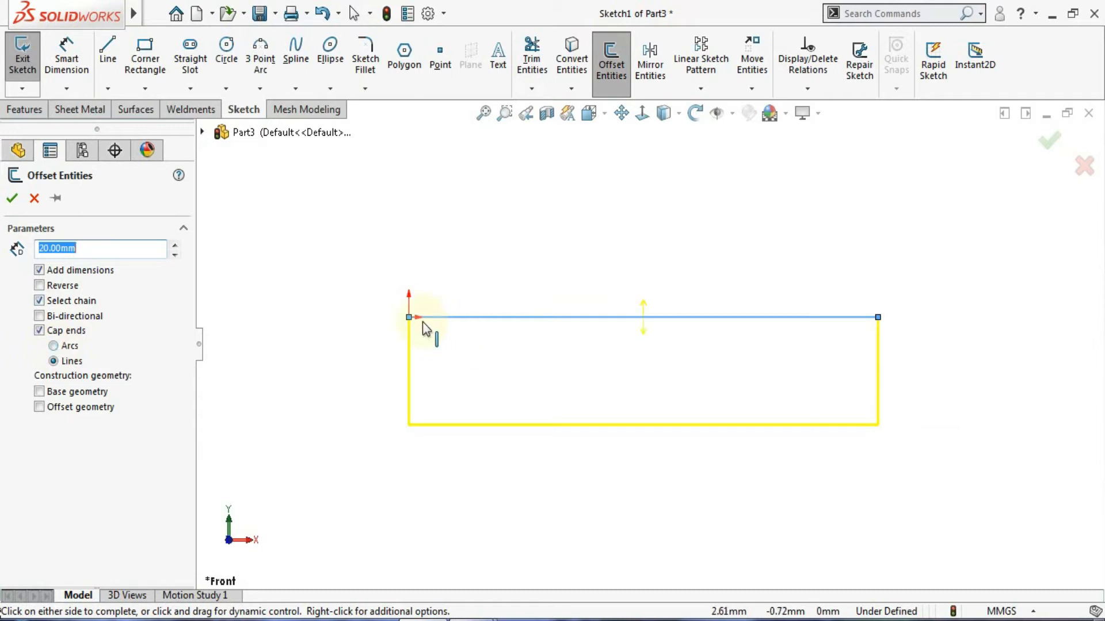
pyautogui.click(53, 346)
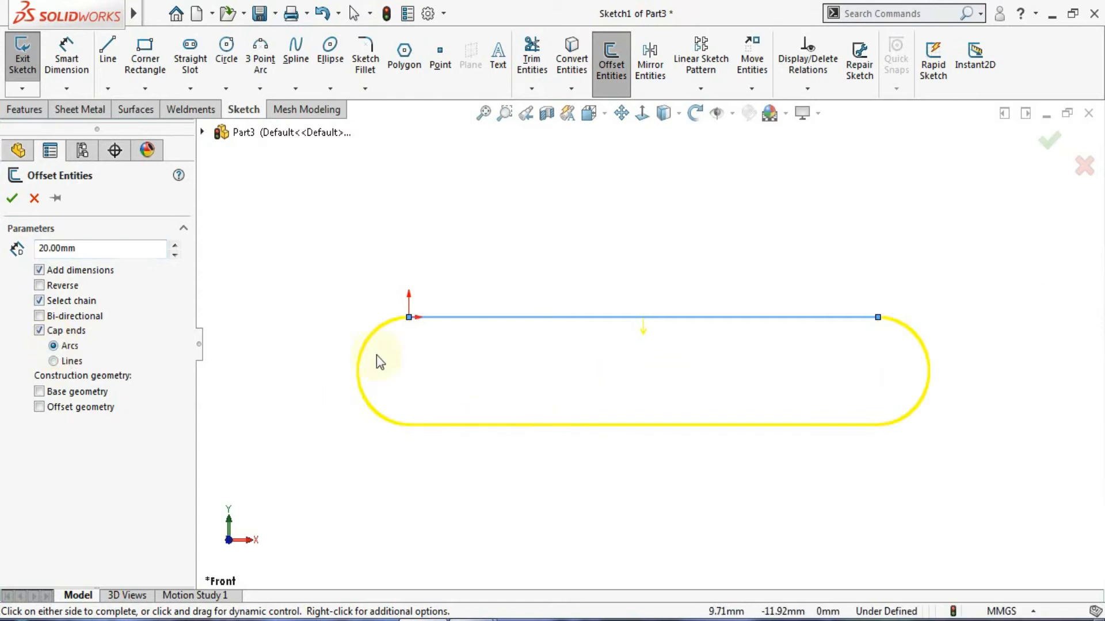
pyautogui.click(12, 198)
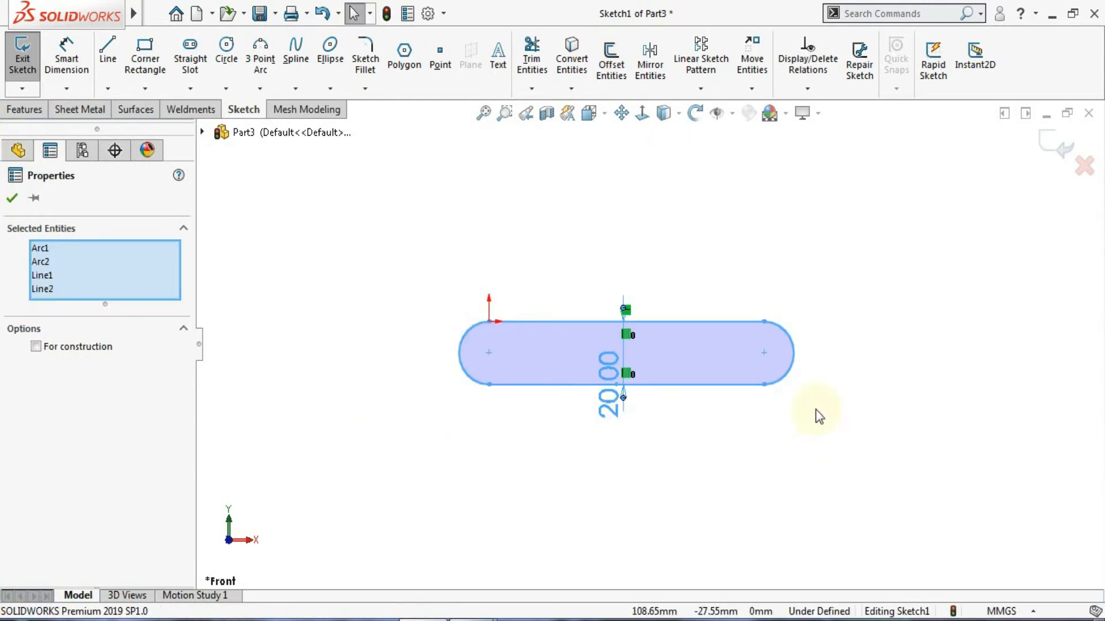
pyautogui.press('Delete')
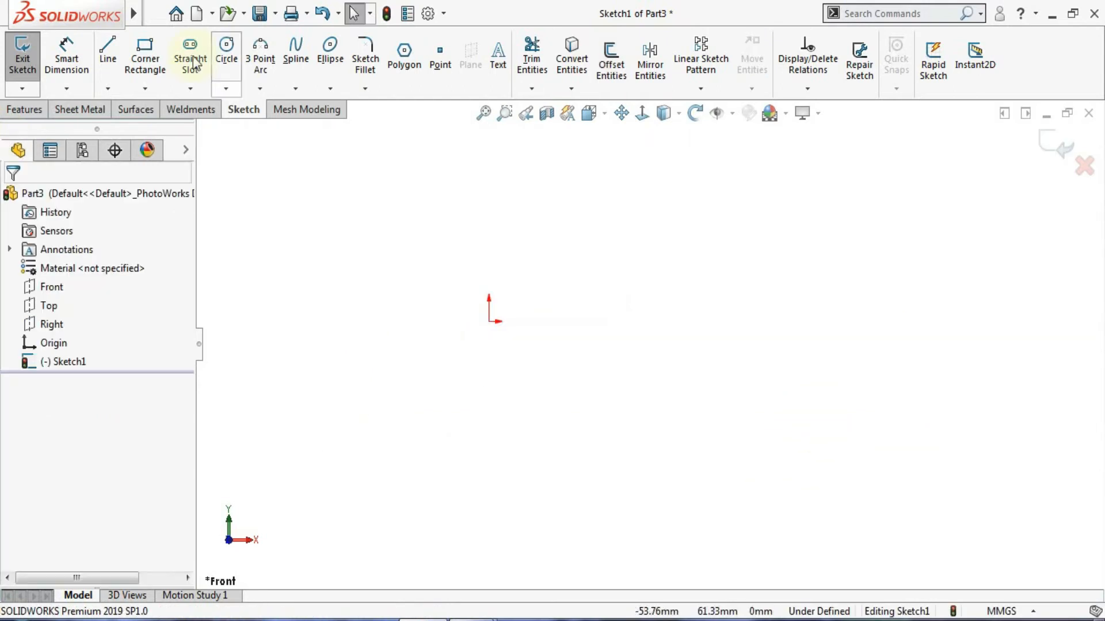
# - Draw a corner rectangle about 94 mm wide with its lower-left corner at the origin
pyautogui.click(151, 88)
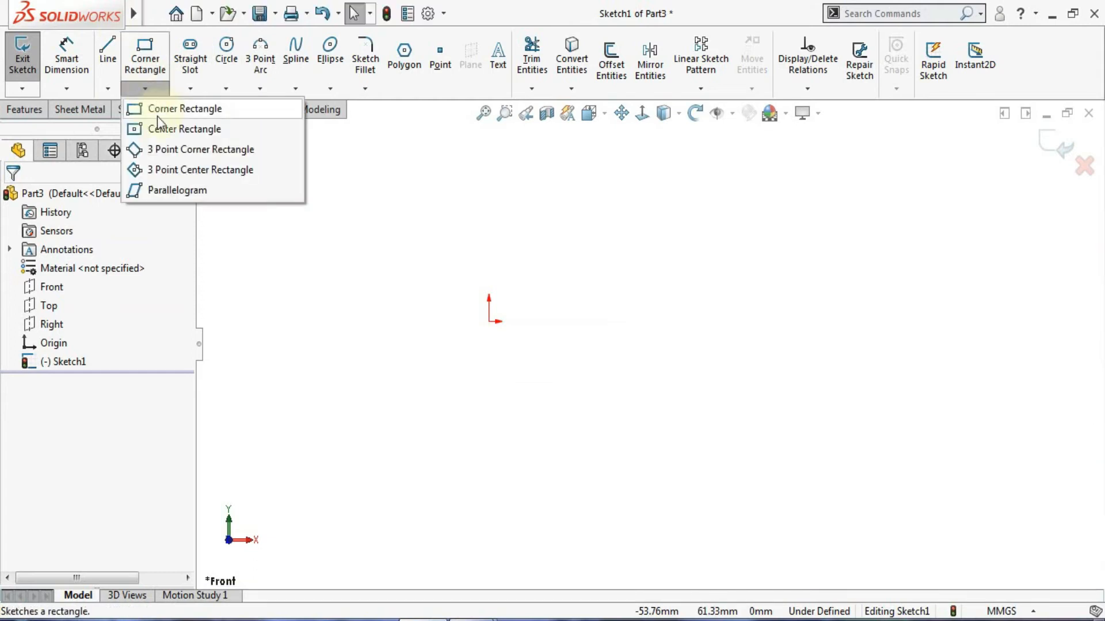
pyautogui.click(165, 109)
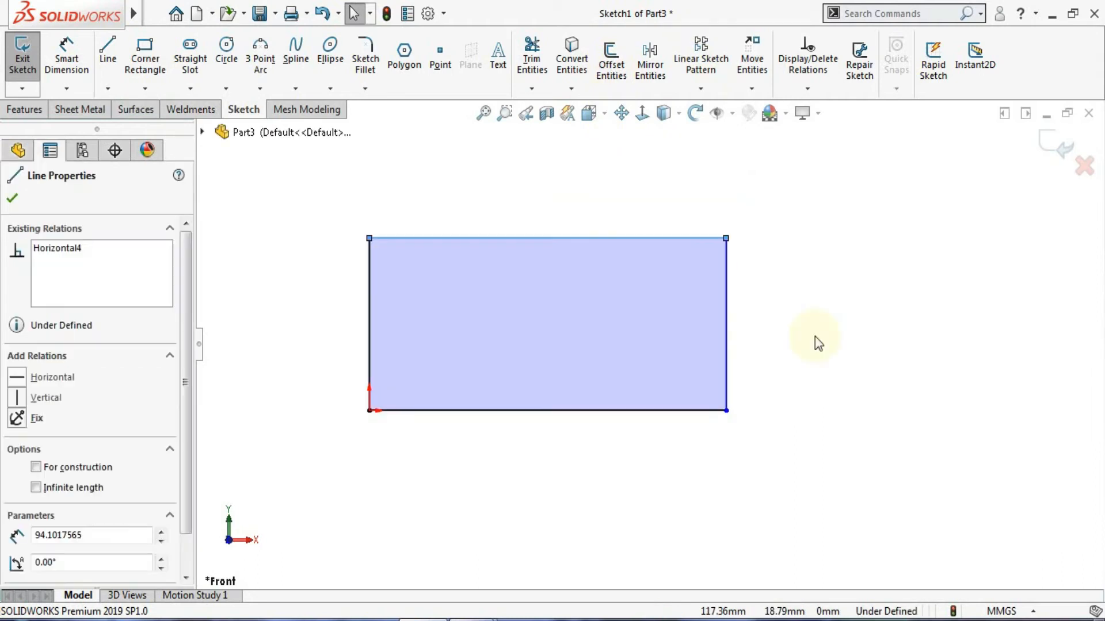
# - Offset the whole rectangle 10 mm outward with dimensions added, making only the offset geometry construction geometry
pyautogui.click(613, 75)
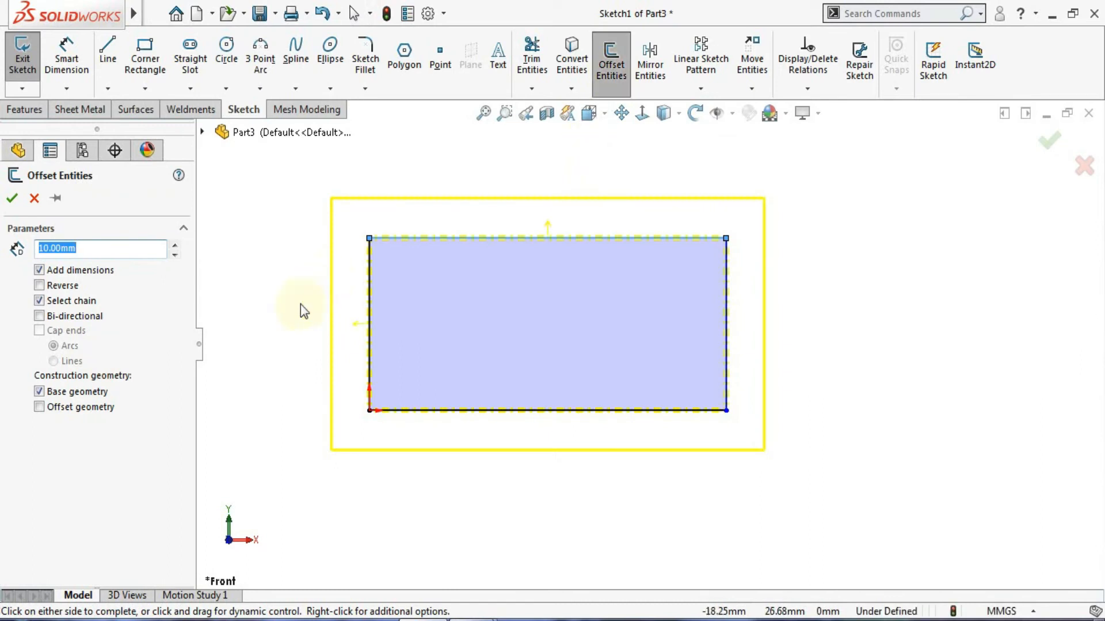
pyautogui.click(40, 408)
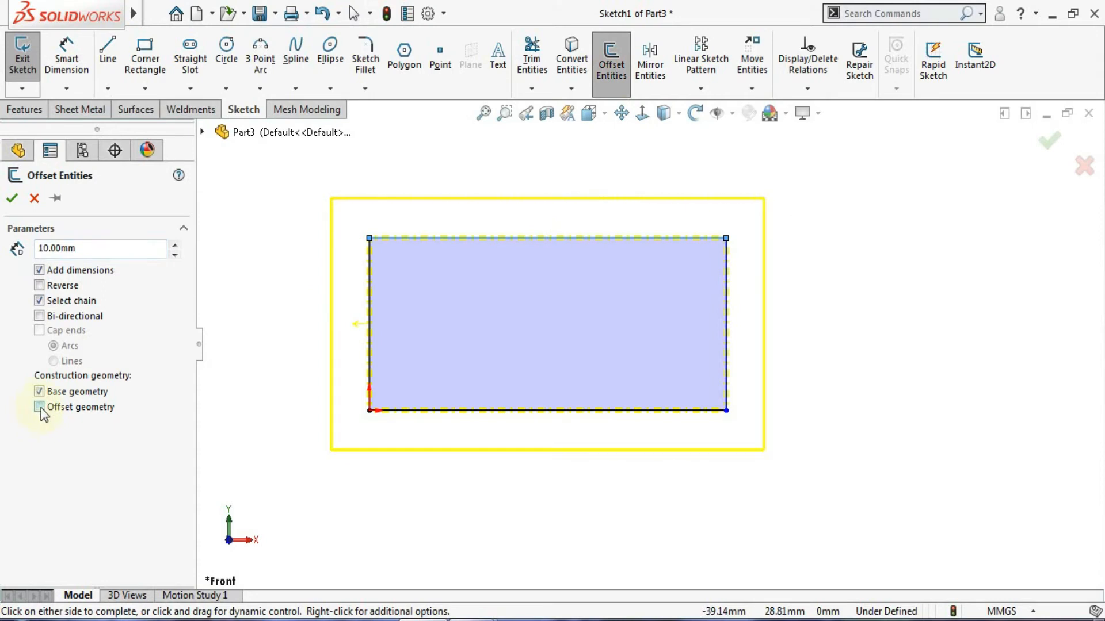
pyautogui.click(39, 407)
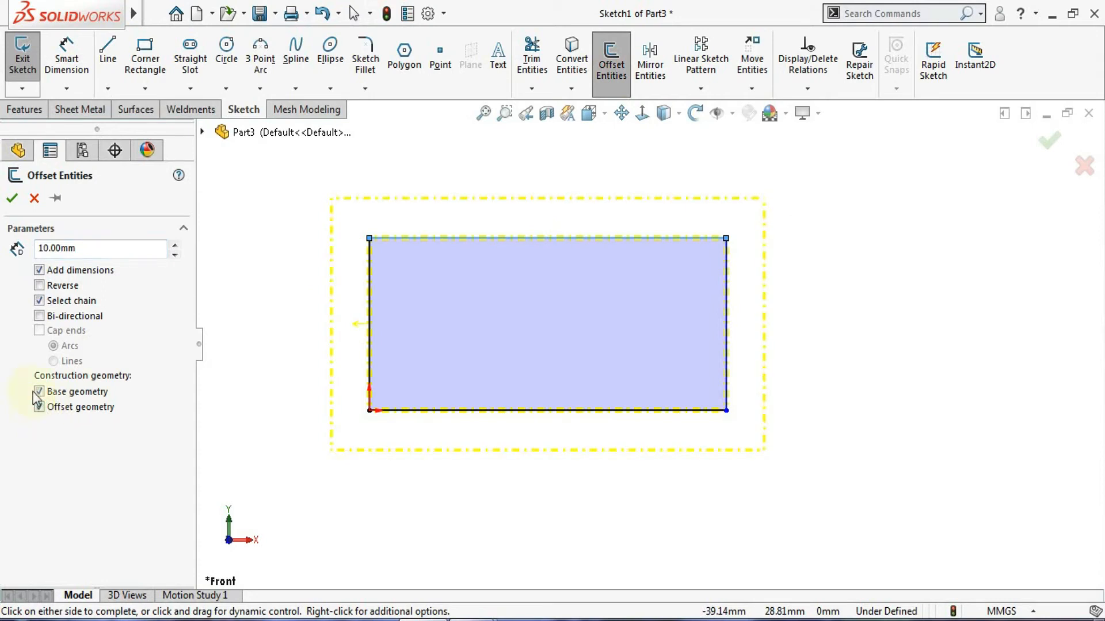
pyautogui.click(40, 392)
pyautogui.click(11, 199)
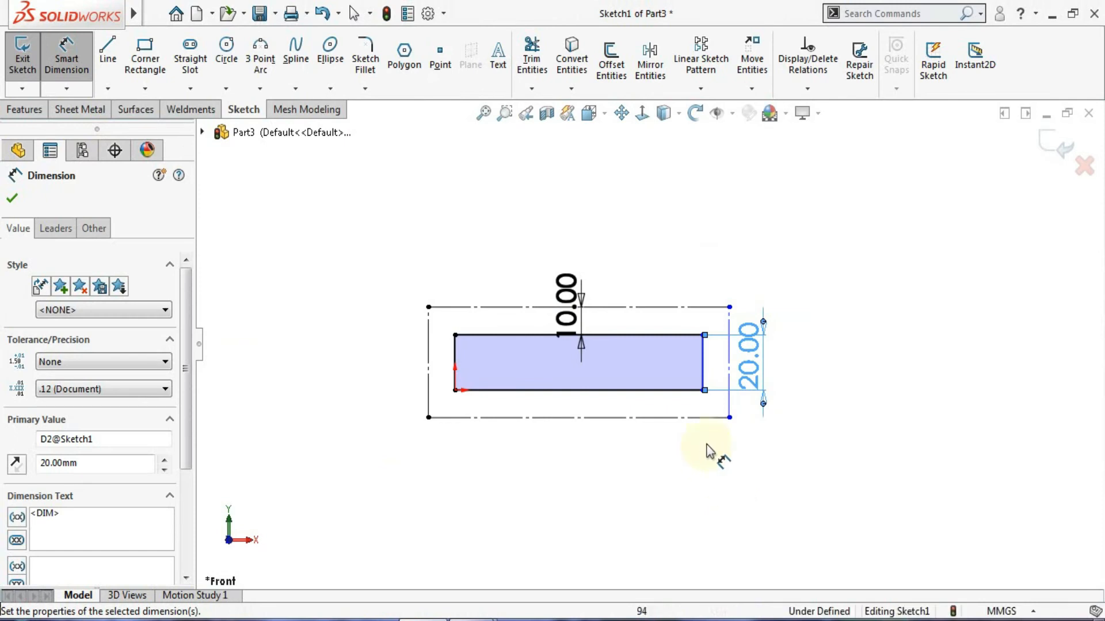
# - Mirror the four lines of the inner rectangle about the lower construction line, keeping the original with the Copy option
pyautogui.scroll(3, 783, 367)
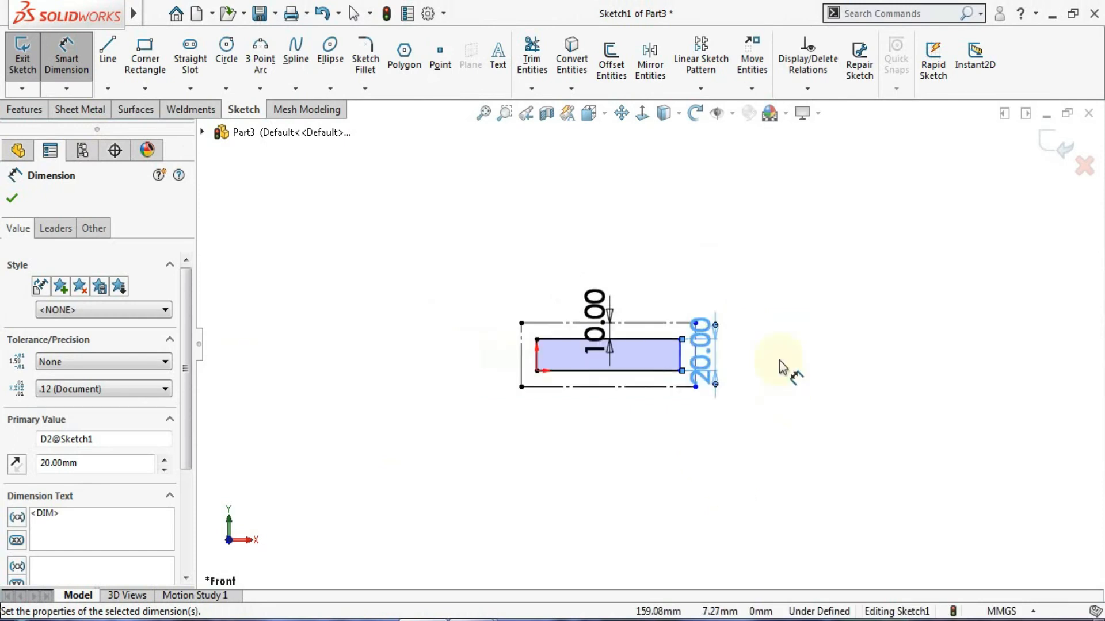
pyautogui.scroll(-2, 783, 367)
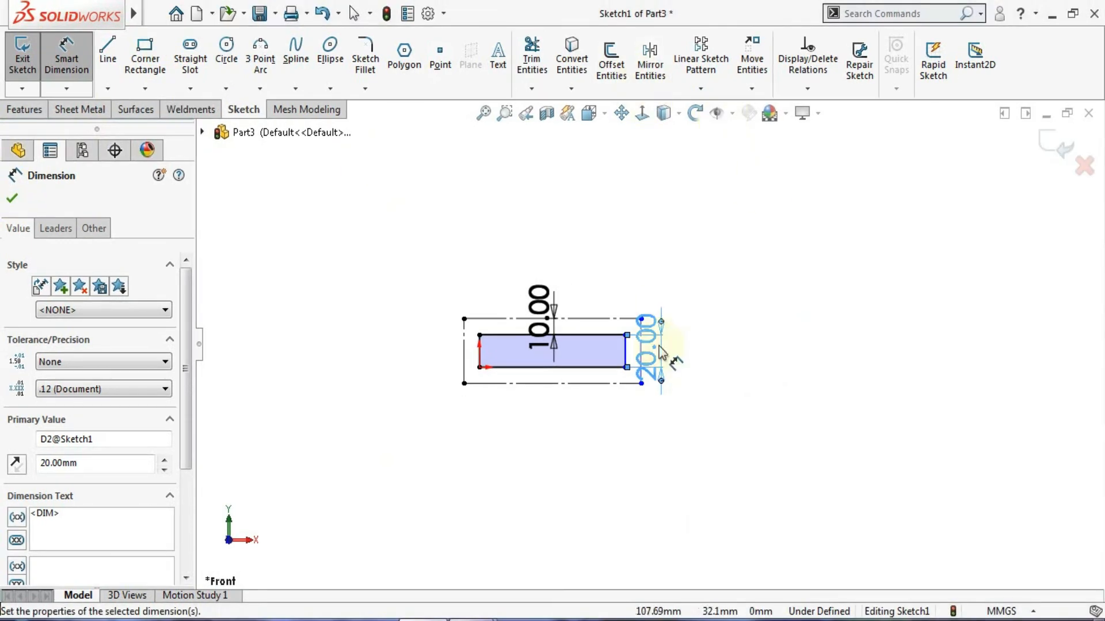
pyautogui.click(651, 67)
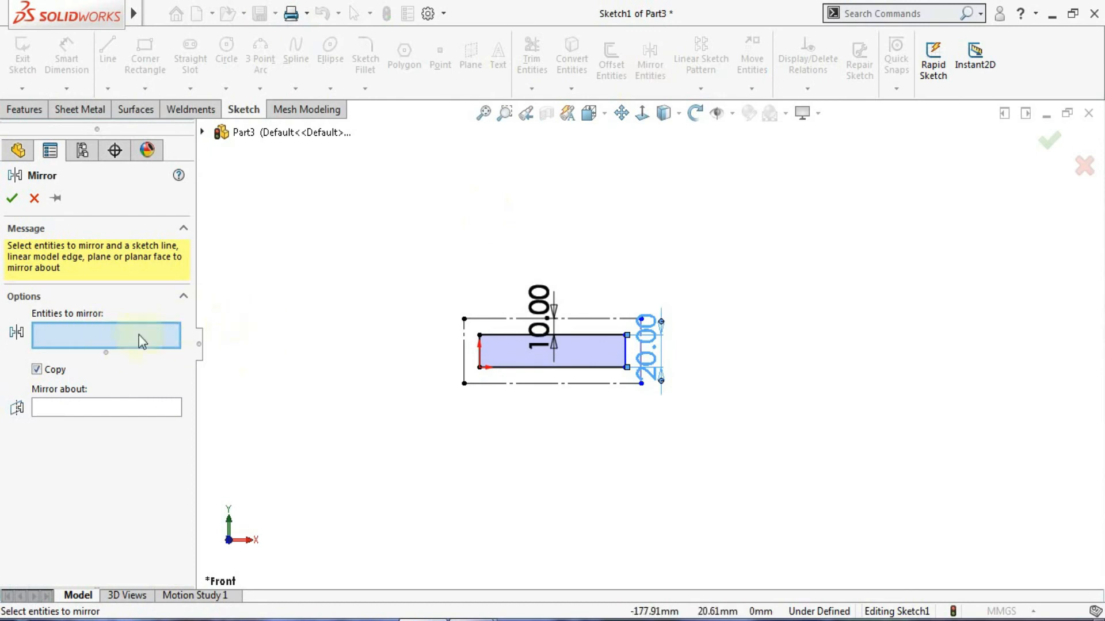
pyautogui.scroll(-4, 563, 354)
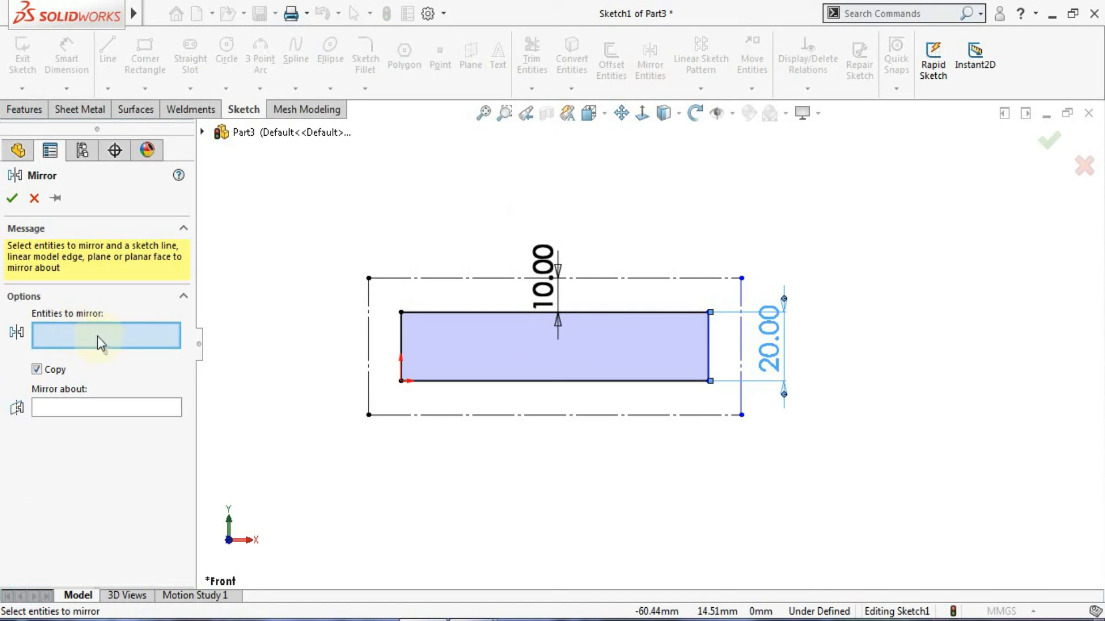
pyautogui.moveTo(392, 298); pyautogui.dragTo(725, 397)
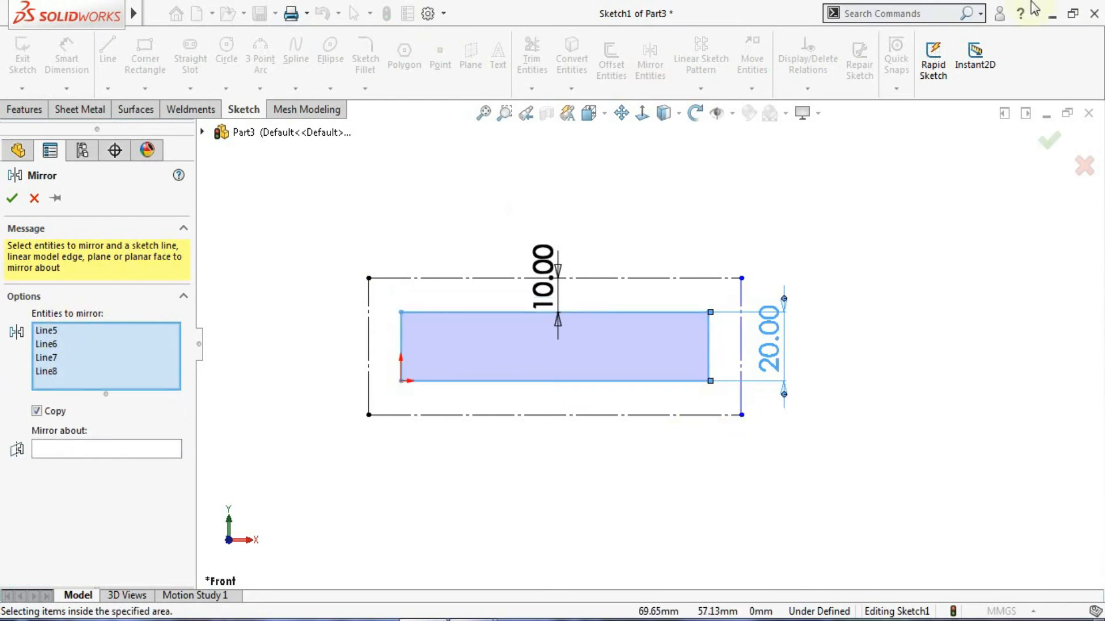
pyautogui.click(100, 450)
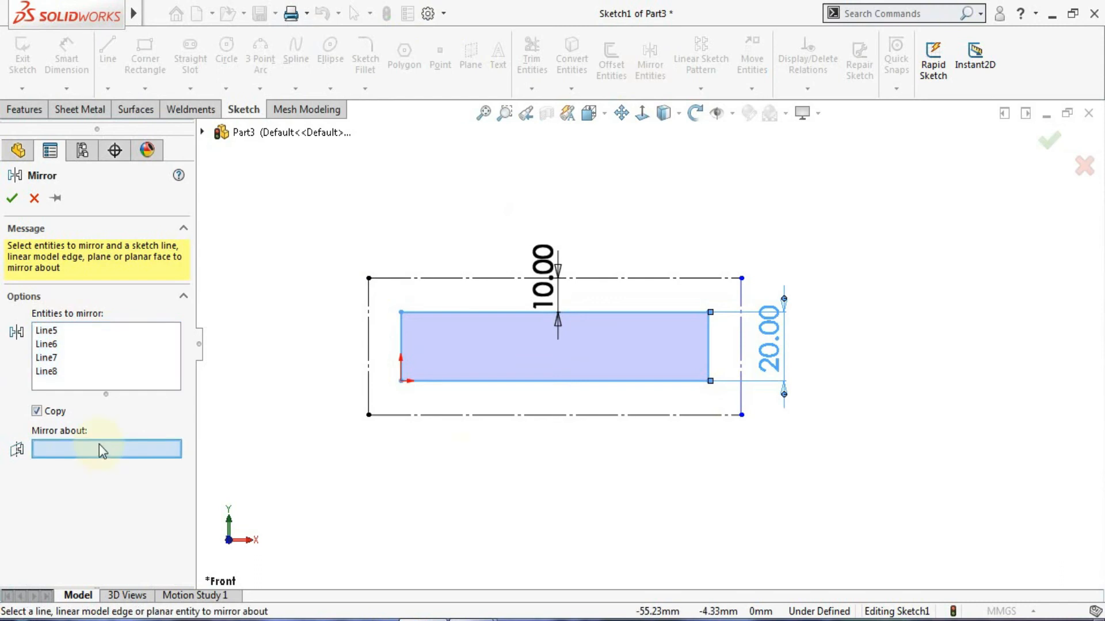
pyautogui.click(465, 415)
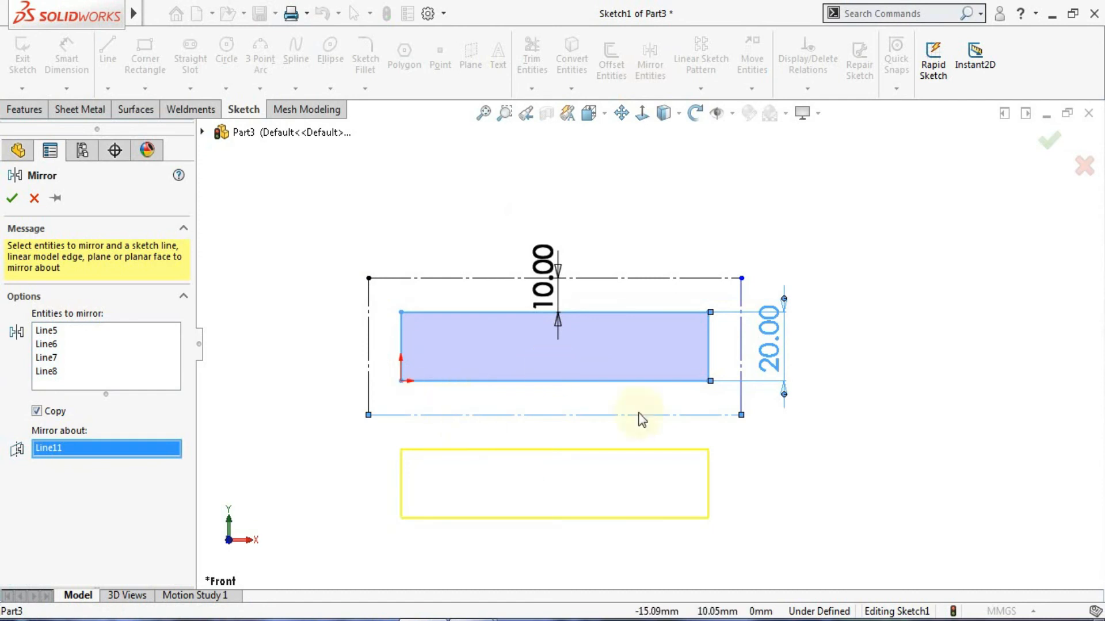
pyautogui.scroll(1, 638, 449)
pyautogui.scroll(-2, 639, 476)
pyautogui.scroll(2, 702, 403)
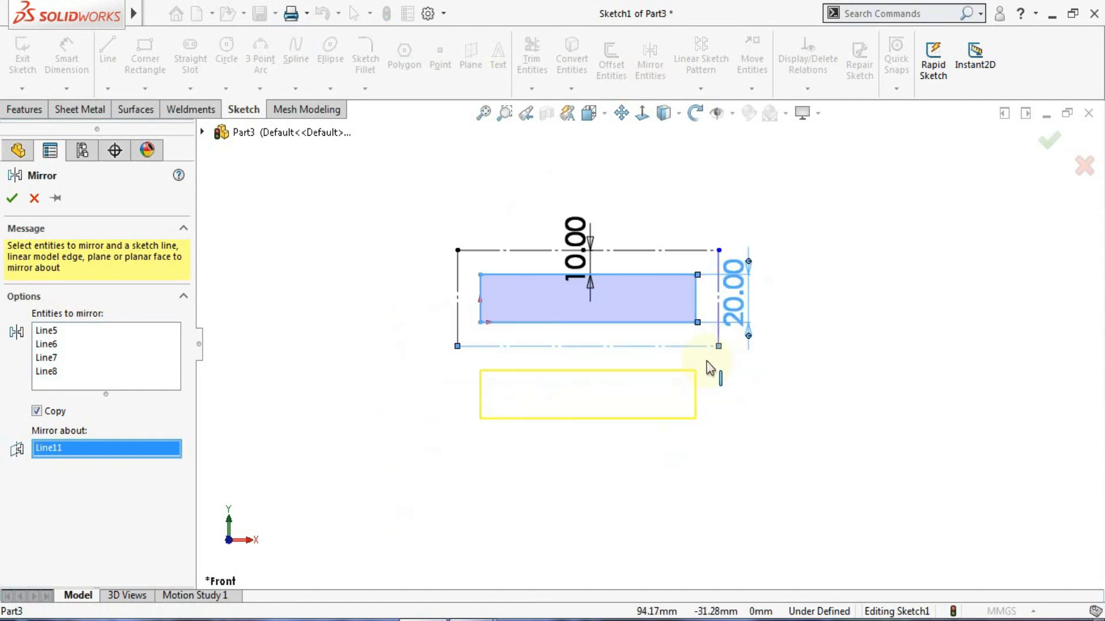
pyautogui.scroll(-2, 713, 318)
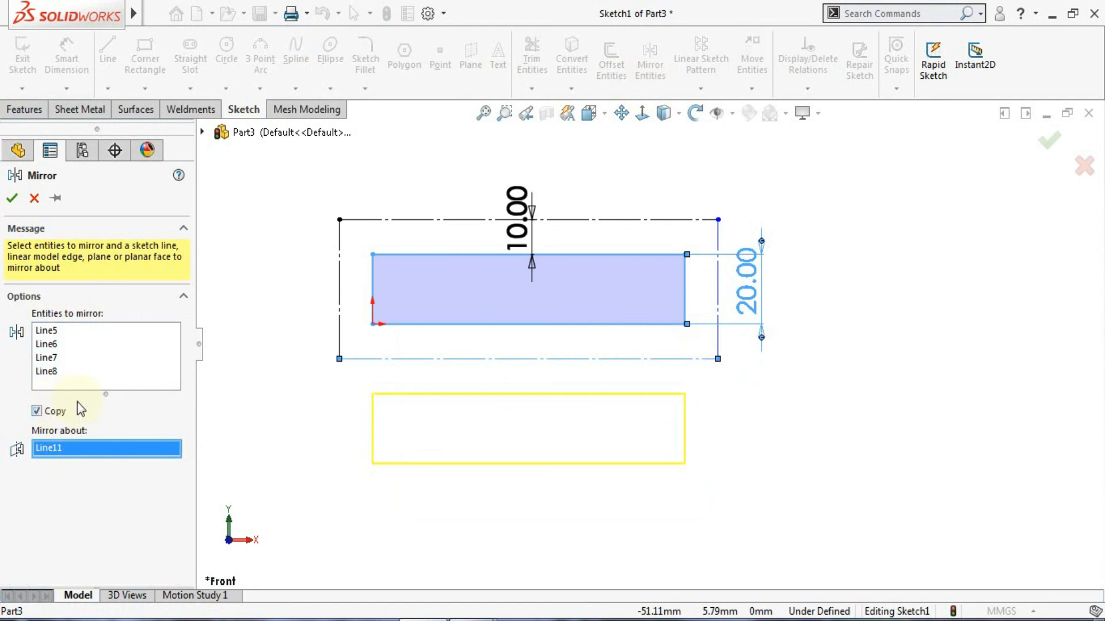
pyautogui.click(12, 198)
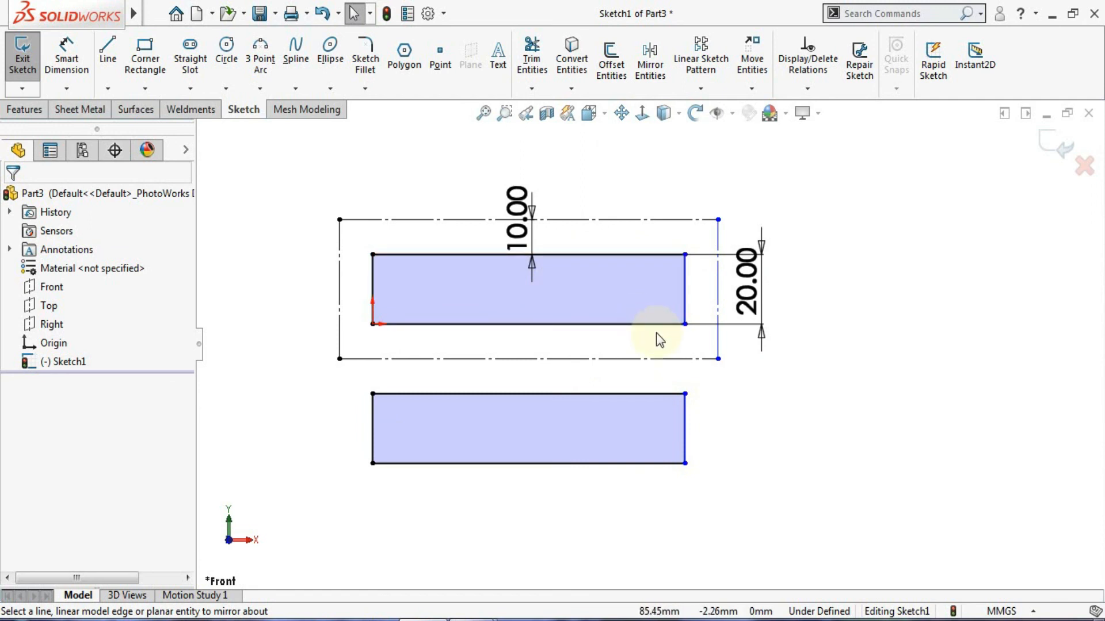
# - Mirror both solid-line rectangles about the right-hand vertical construction line with Copy turned off, so the originals are replaced
pyautogui.click(654, 84)
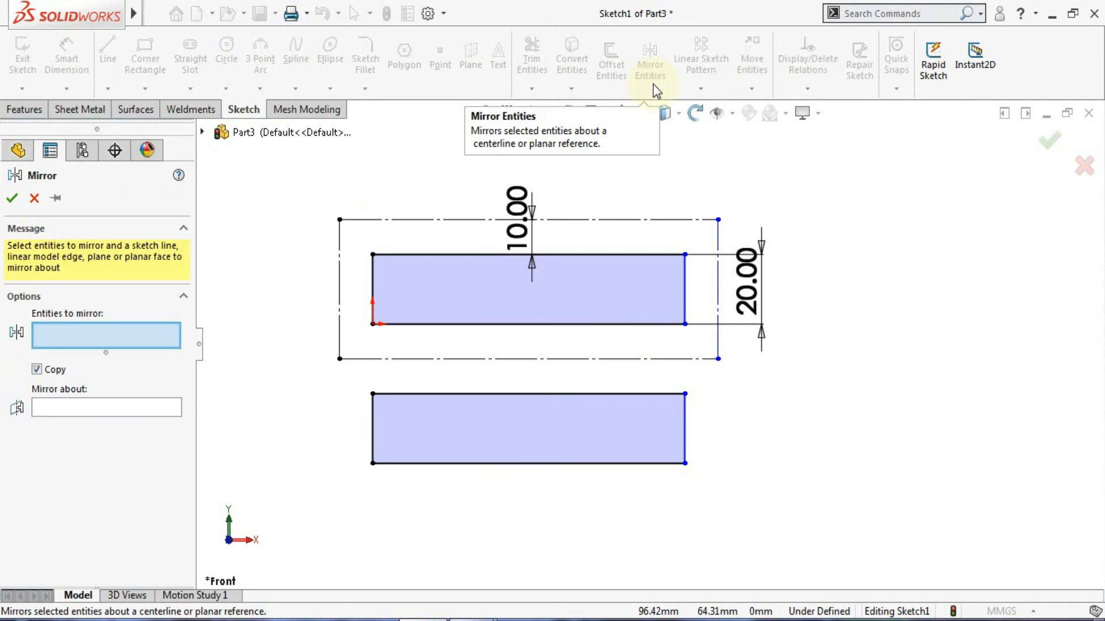
pyautogui.moveTo(361, 238); pyautogui.dragTo(712, 340)
pyautogui.moveTo(360, 381); pyautogui.dragTo(730, 502)
pyautogui.rightClick(717, 487)
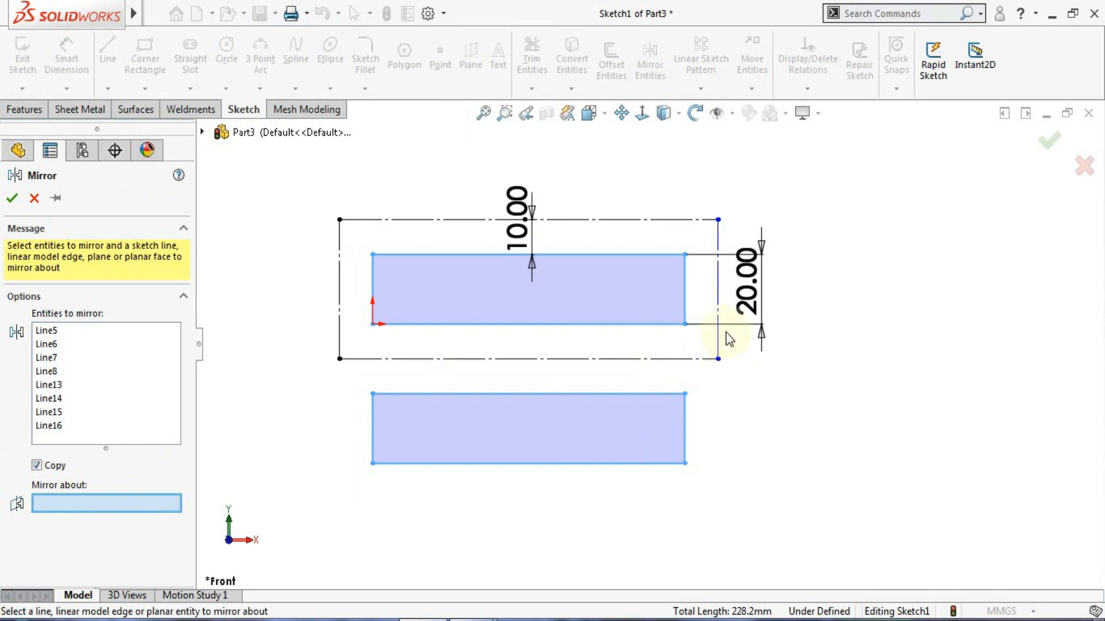
pyautogui.click(718, 305)
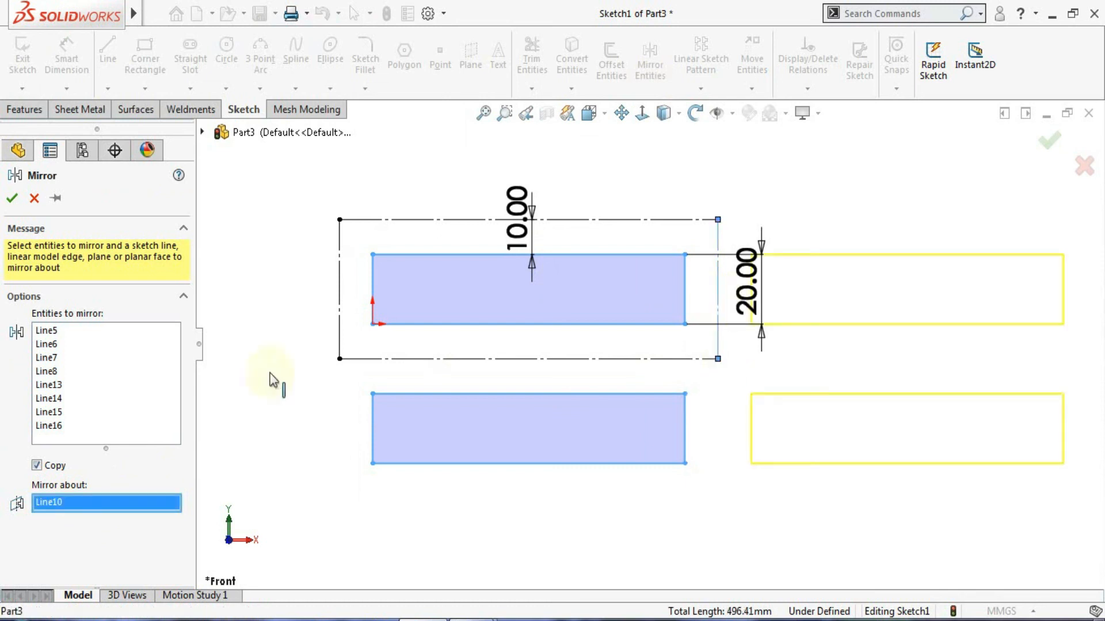
pyautogui.click(36, 466)
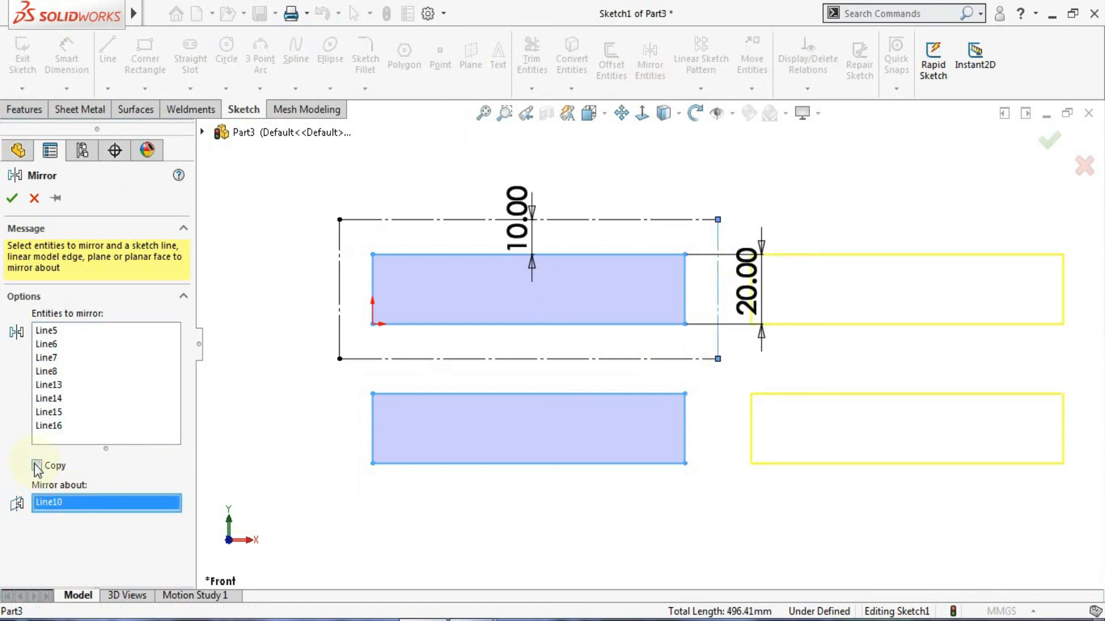
pyautogui.click(12, 198)
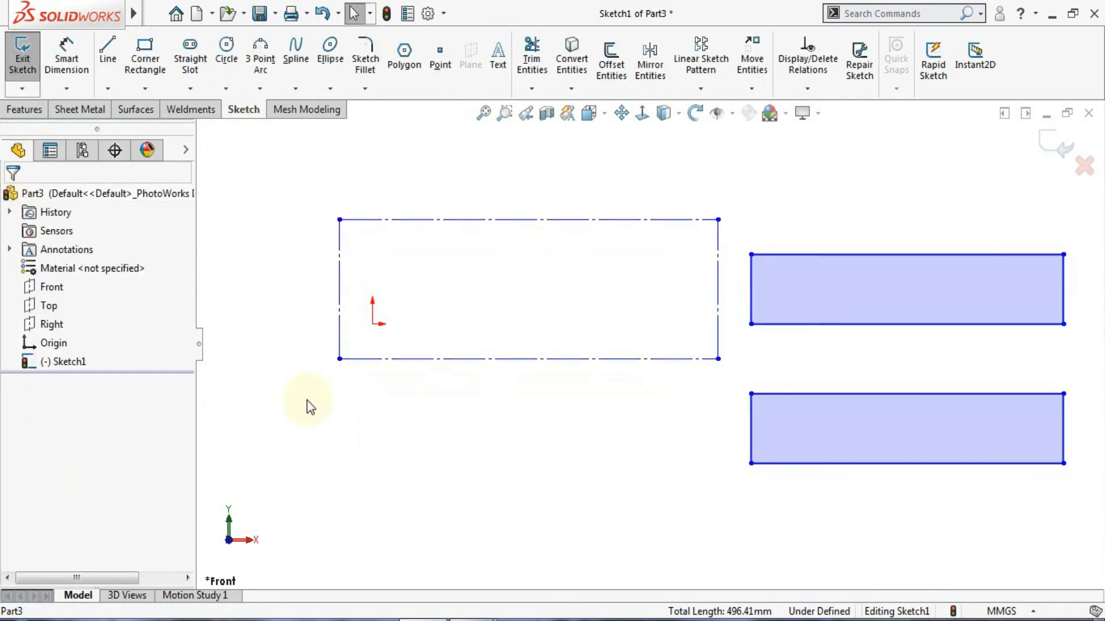